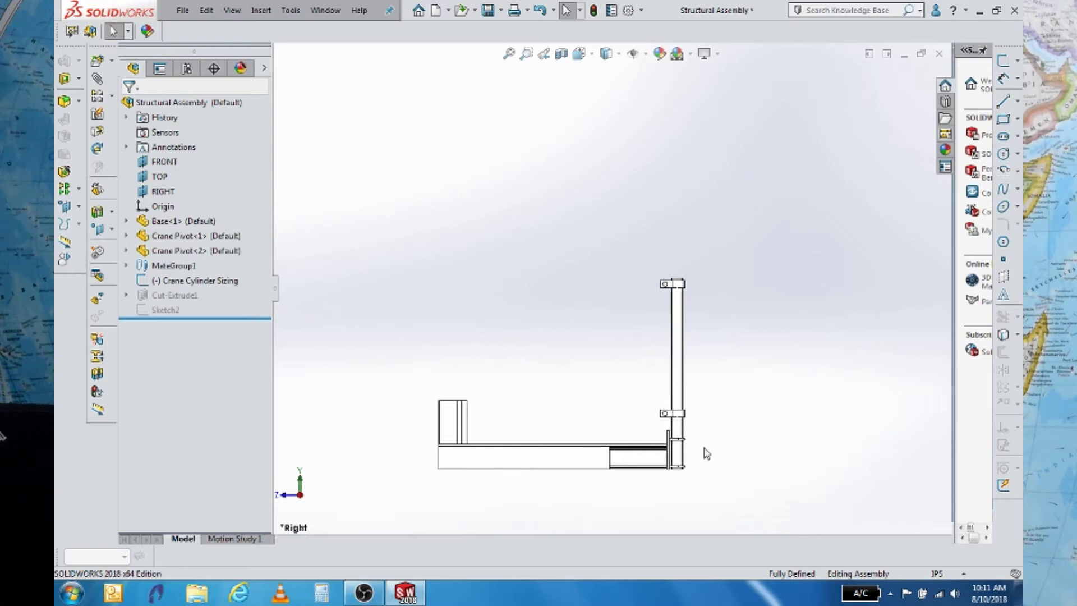
Open the Crane Cylinder Sizing sketch for editing from its right-click menu.
scroll(666, 409, "down", 3)
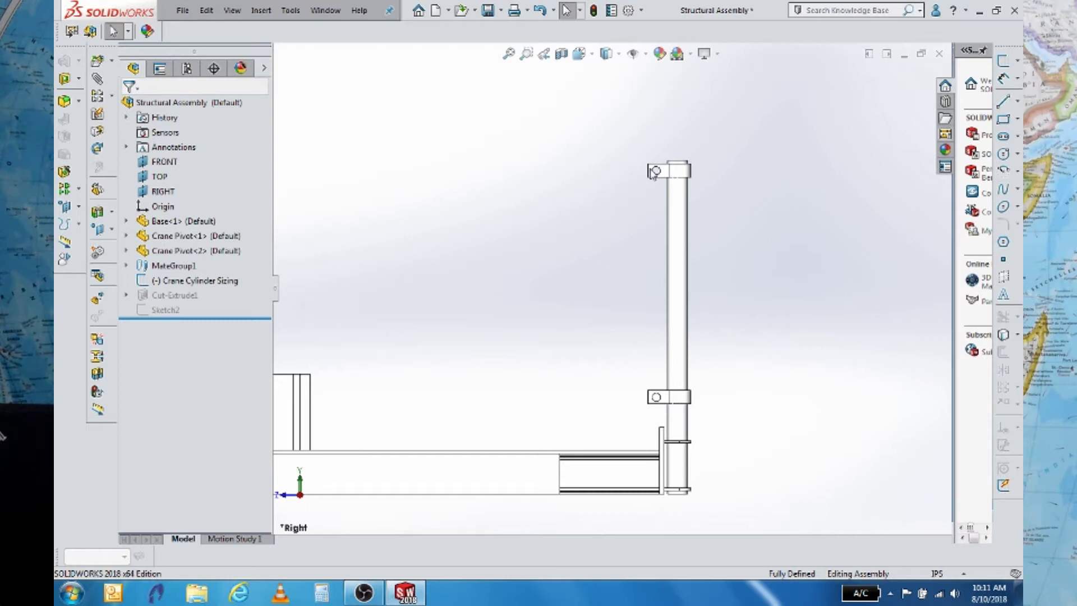
right_click(168, 285)
left_click(168, 220)
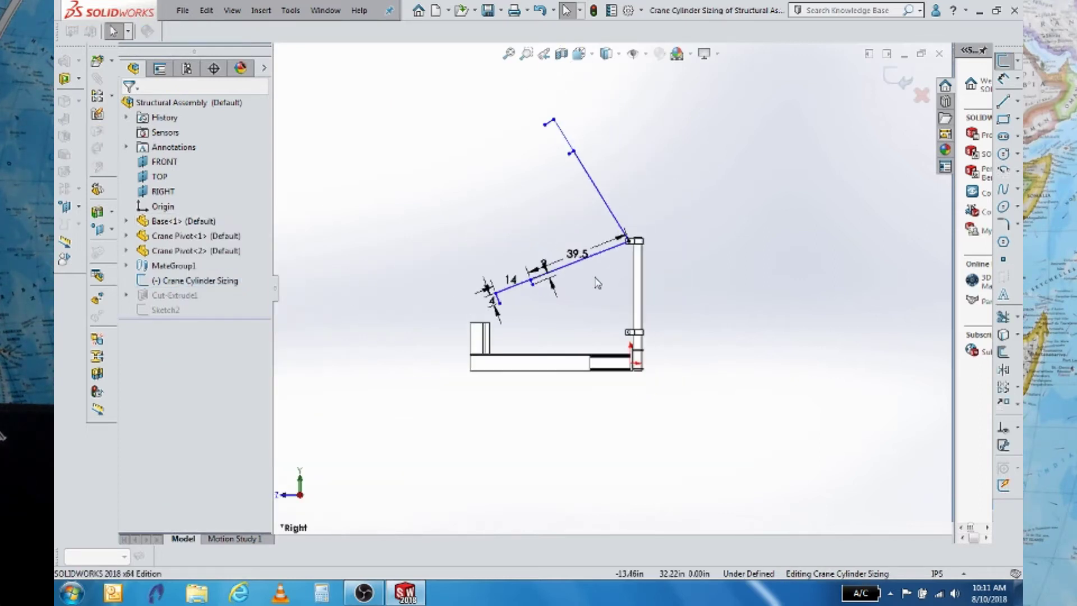
scroll(598, 283, "down", 3)
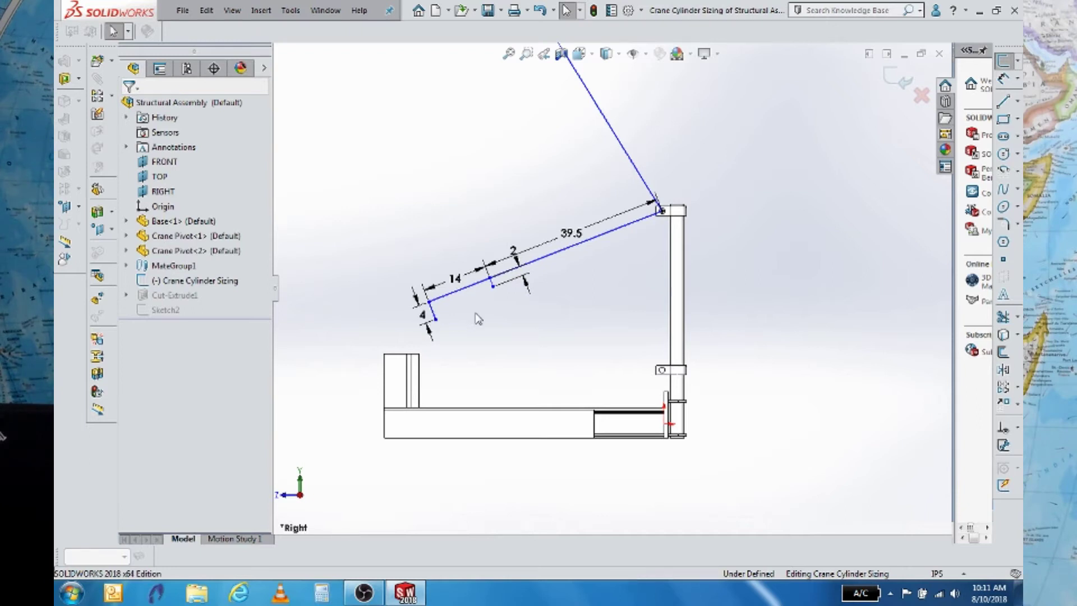
Check the boom-end and cylinder mount sketch points, then fit the whole sketch in view.
left_click(436, 321)
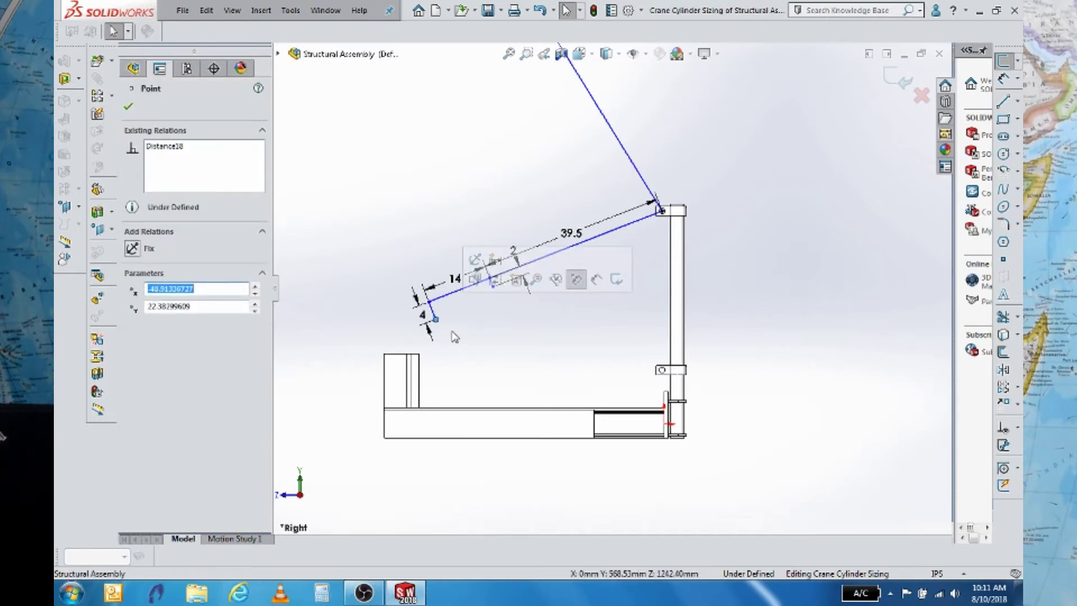
left_click(516, 346)
left_click(493, 288)
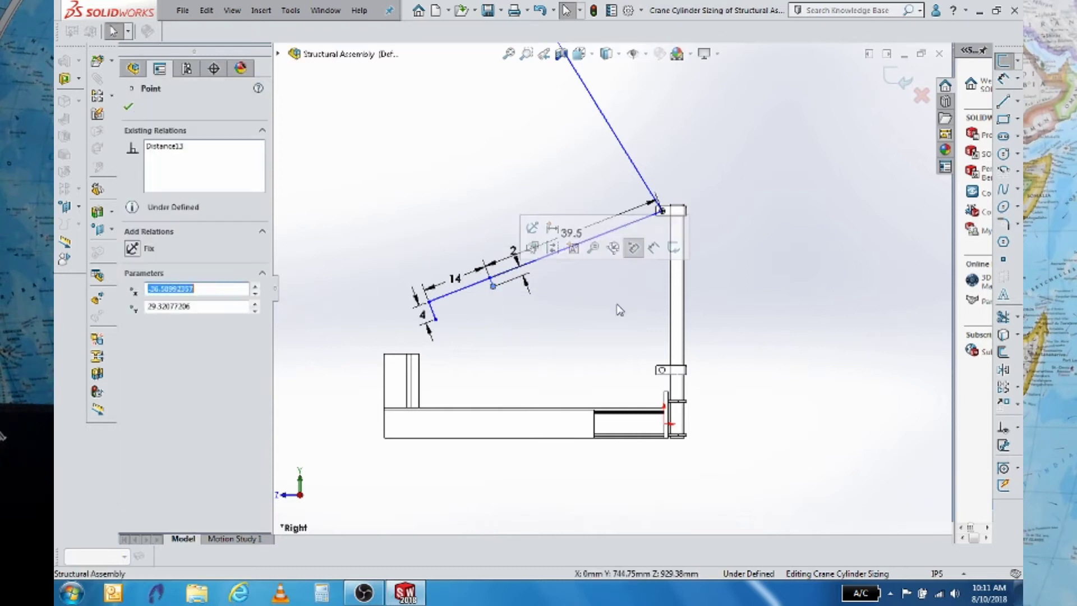
left_click(775, 291)
key("f")
scroll(571, 127, "down", 3)
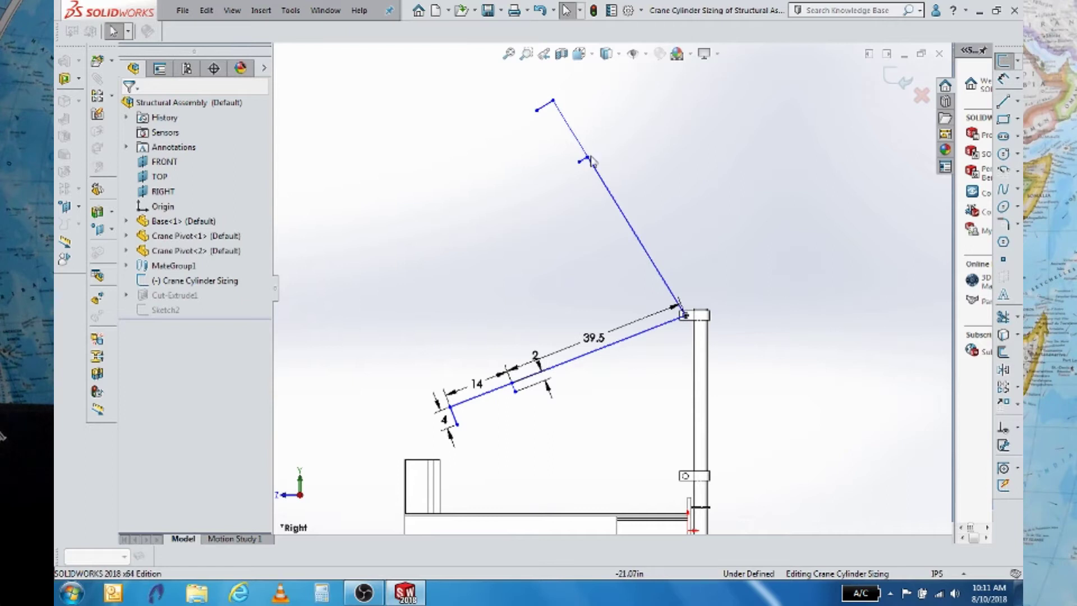
scroll(633, 309, "up", 3)
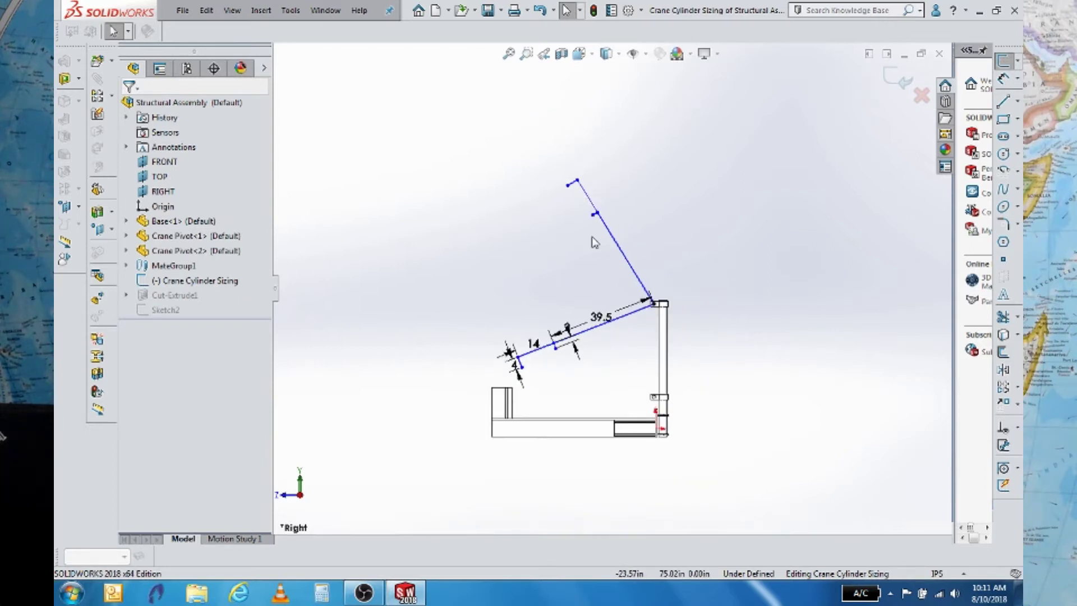
Draw a centerline from the lower collar pivot to the mount point on the 39.5 boom.
left_click(1018, 103)
left_click(981, 120)
scroll(654, 400, "down", 3)
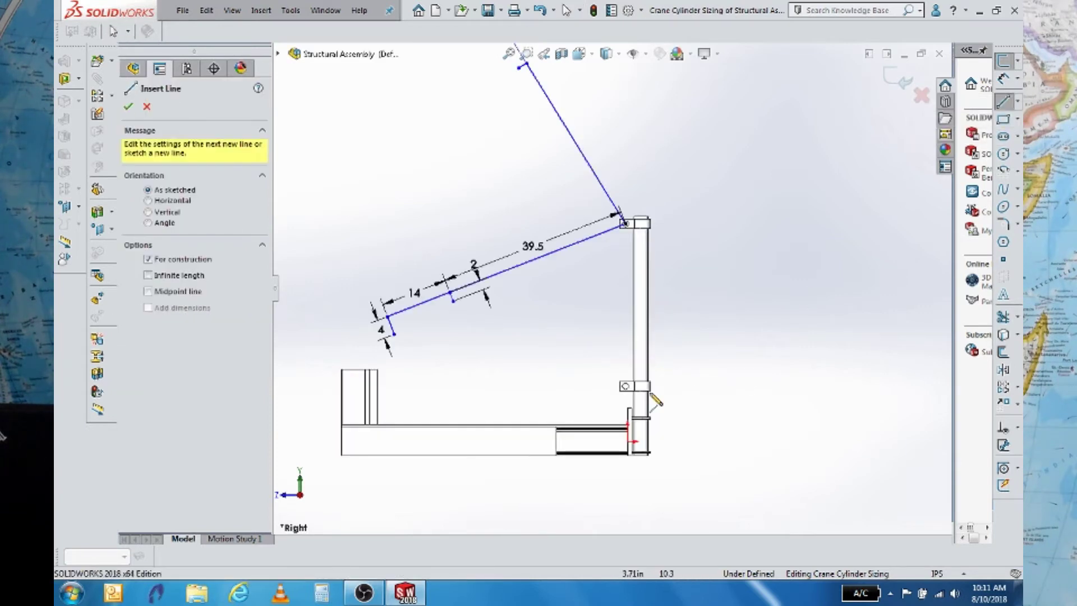
scroll(653, 399, "down", 3)
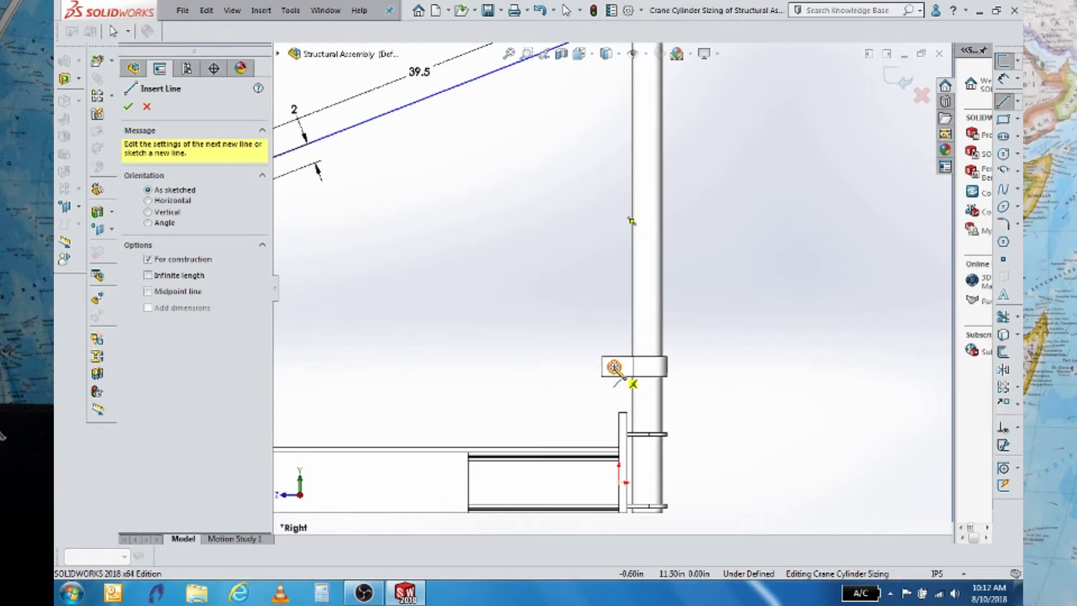
left_click(614, 367)
scroll(550, 312, "up", 2)
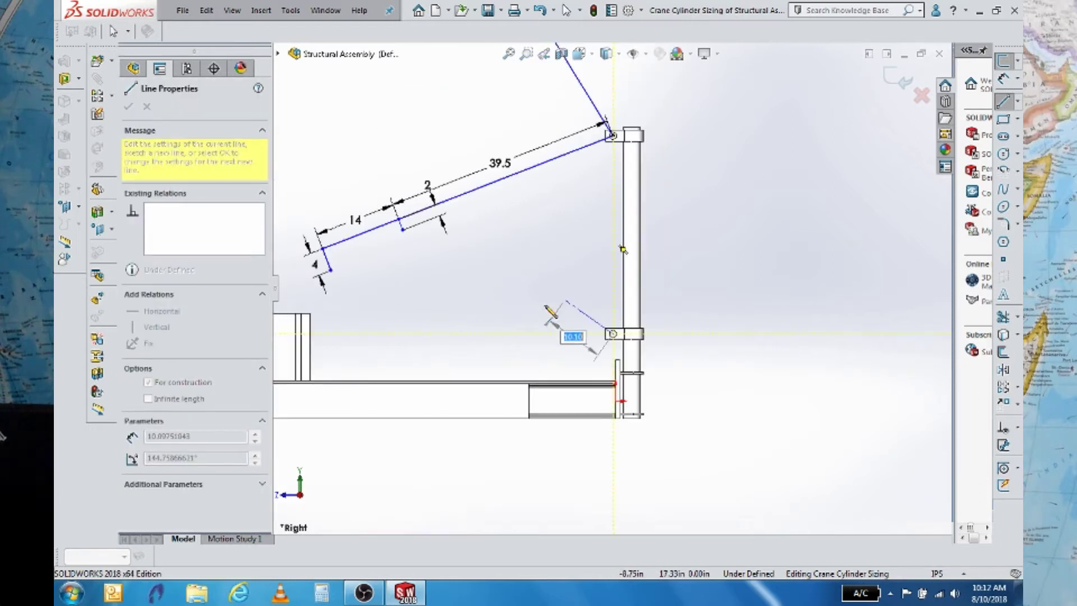
left_click(529, 303)
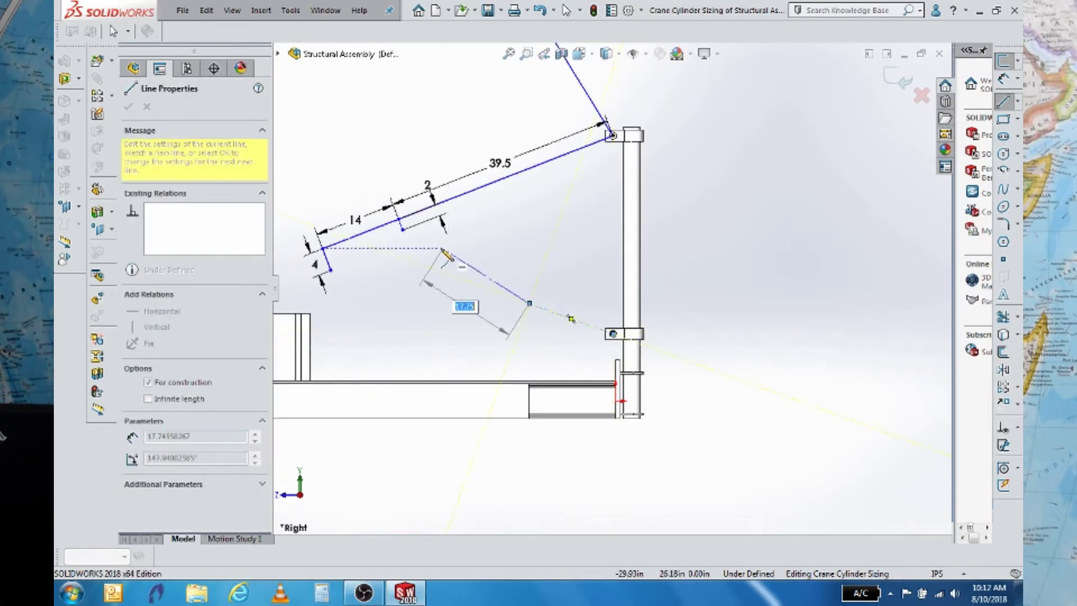
left_click(403, 229)
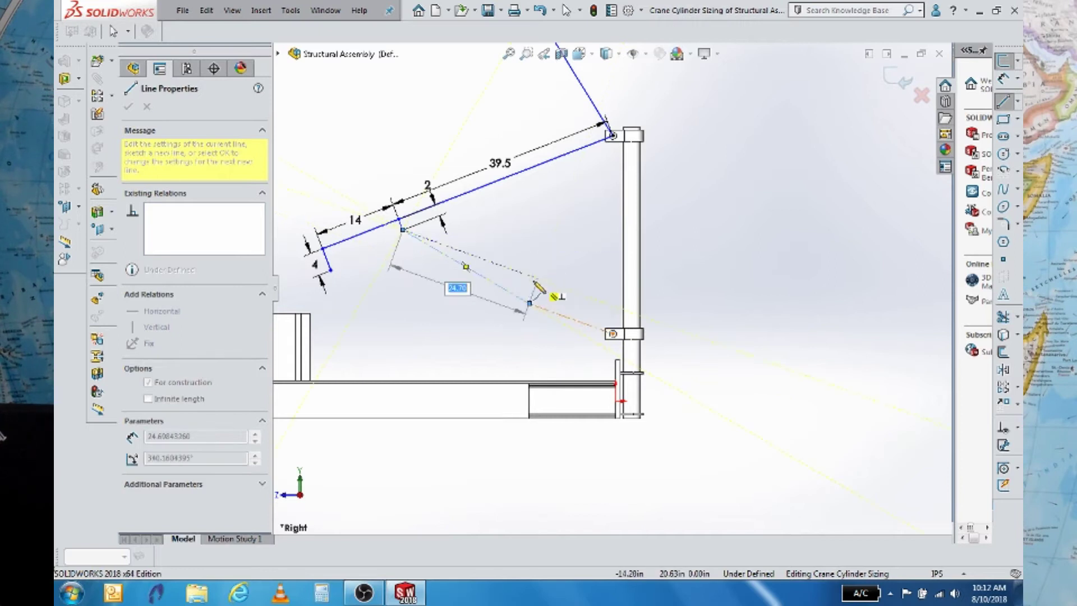
key("Escape")
Draw a construction line from the raised boom's mount point down to the lower collar pivot.
left_click(1018, 103)
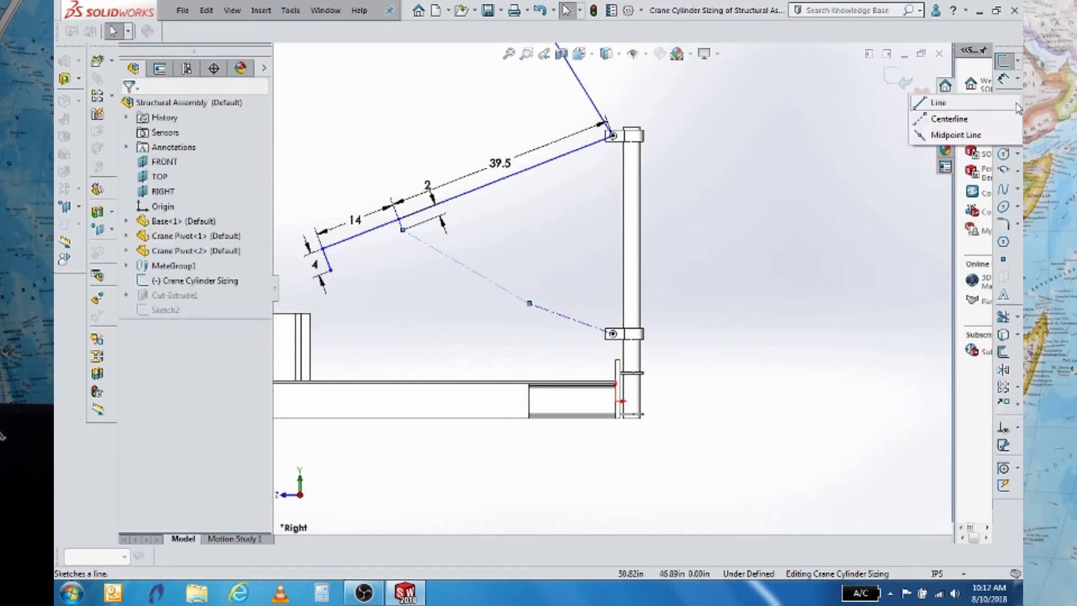
left_click(938, 103)
scroll(643, 285, "up", 3)
left_click(631, 234)
scroll(616, 189, "down", 3)
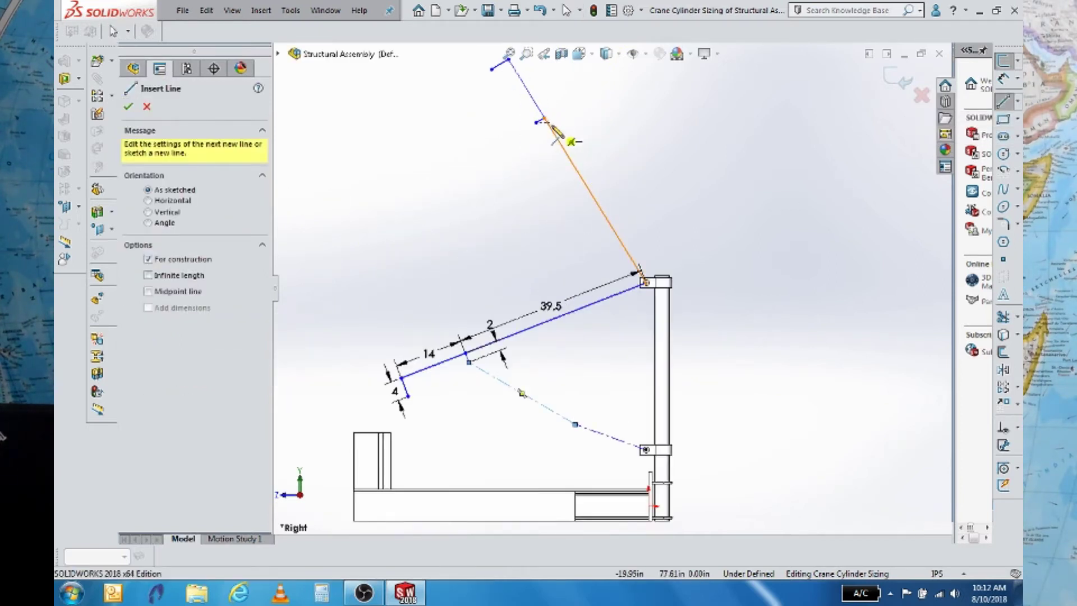
left_click(543, 119)
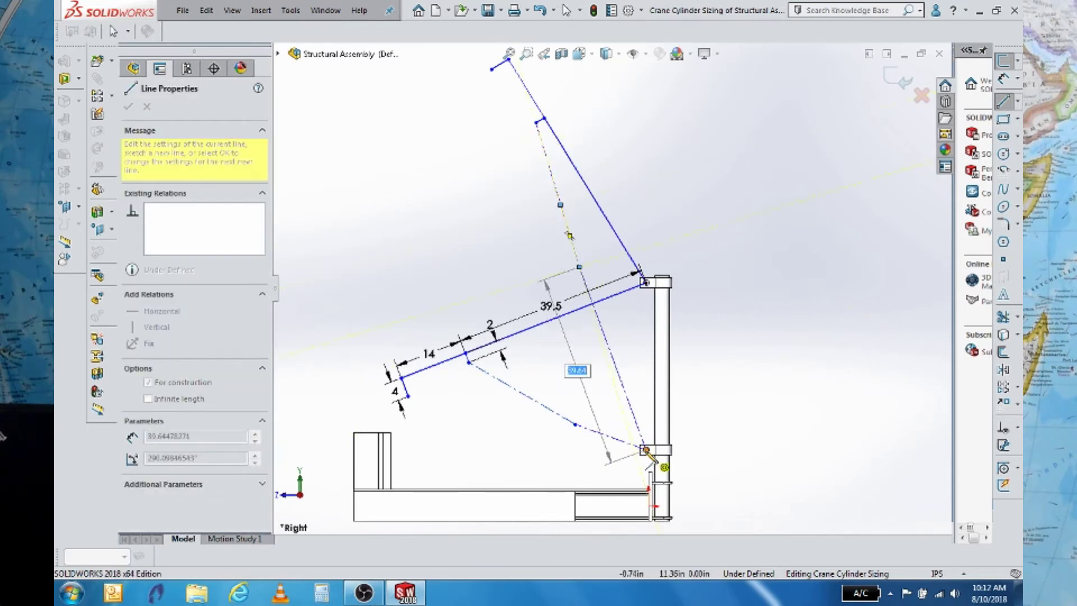
left_click(645, 450)
key("Escape")
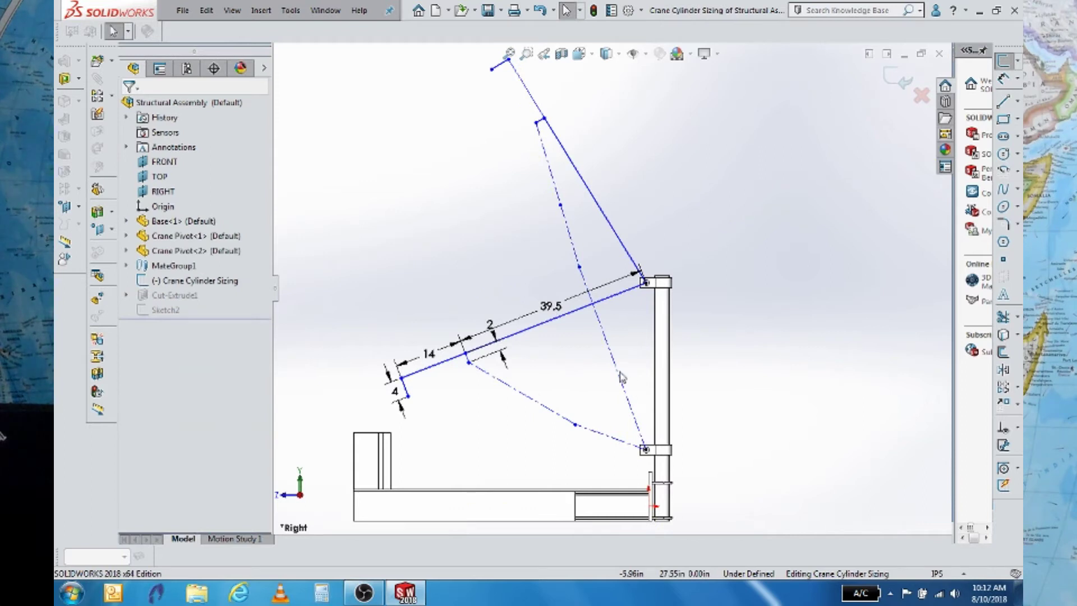
Make the two lower dashed construction segments collinear.
left_click(622, 377)
left_click(568, 235, "ctrl")
left_click(557, 194, "ctrl")
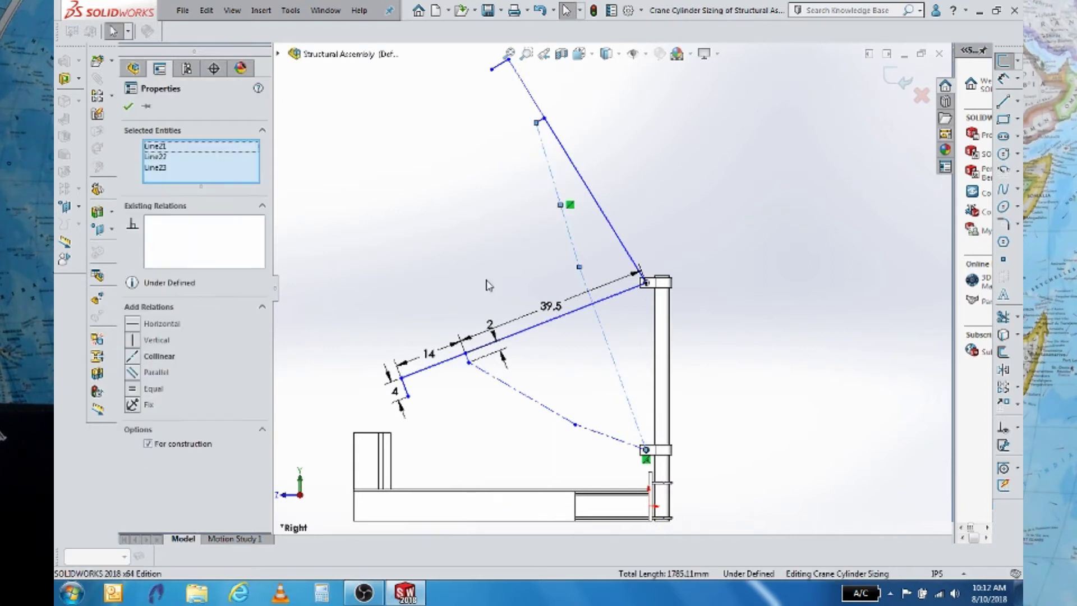
left_click(521, 394)
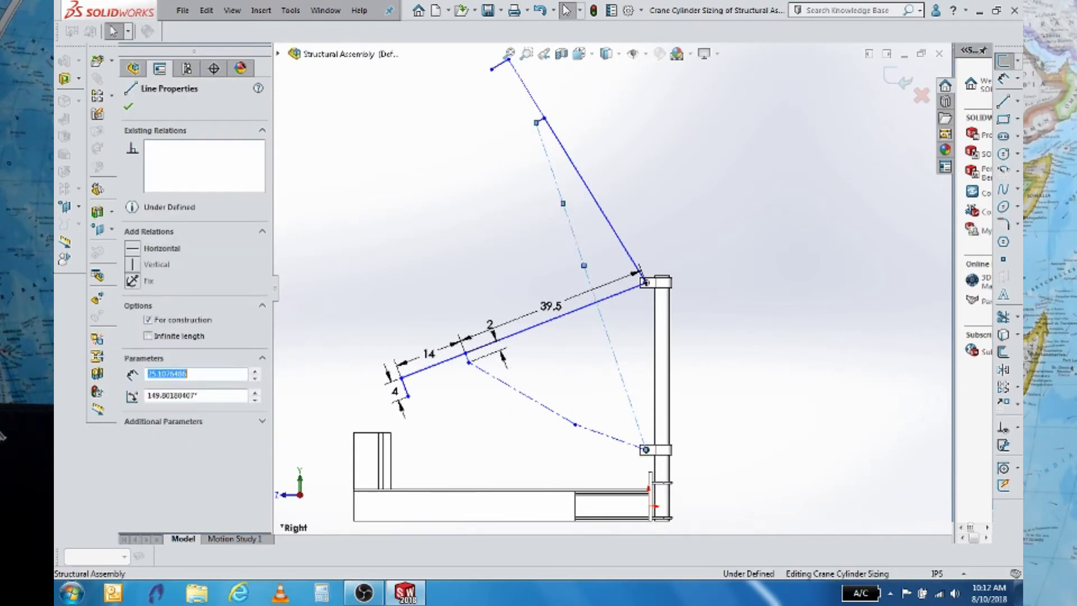
left_click(593, 433, "ctrl")
left_click(158, 355)
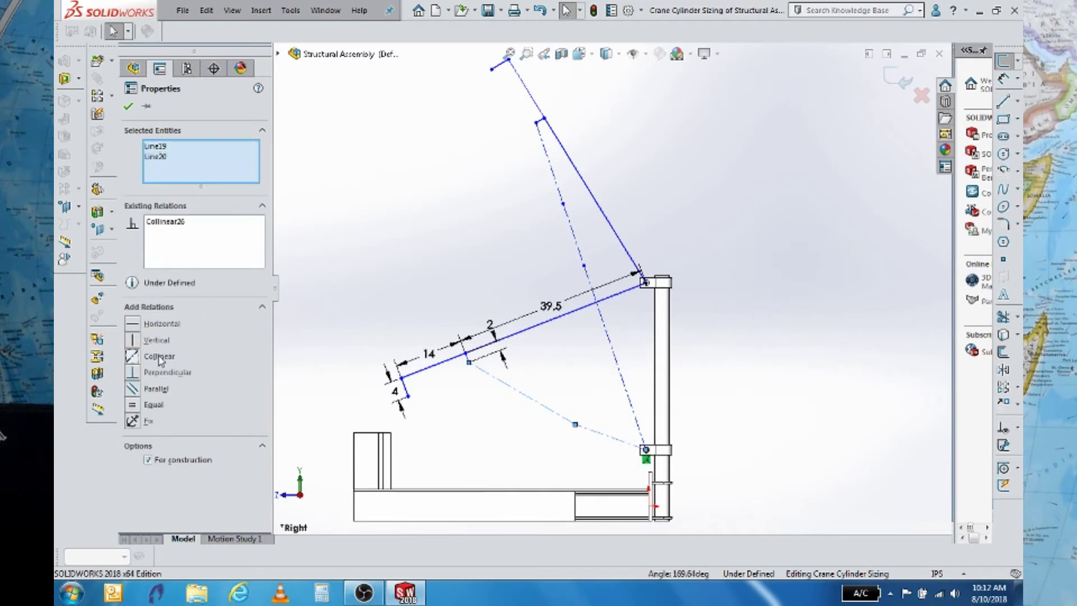
left_click(808, 317)
Make the long and lower cylinder construction lines equal in length.
scroll(685, 418, "down", 3)
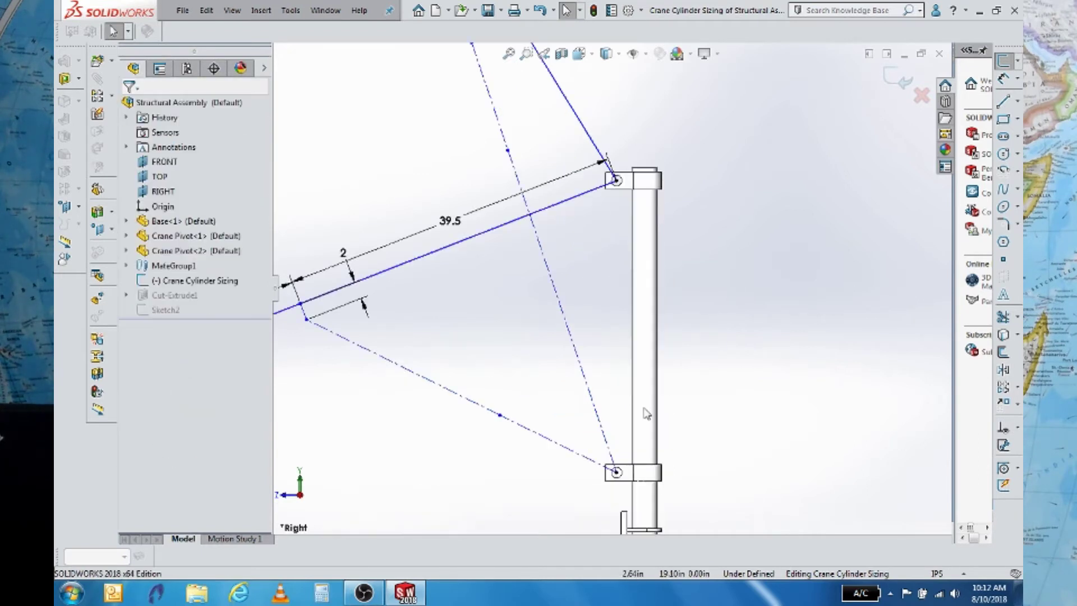
left_click(570, 337)
left_click(579, 446, "ctrl")
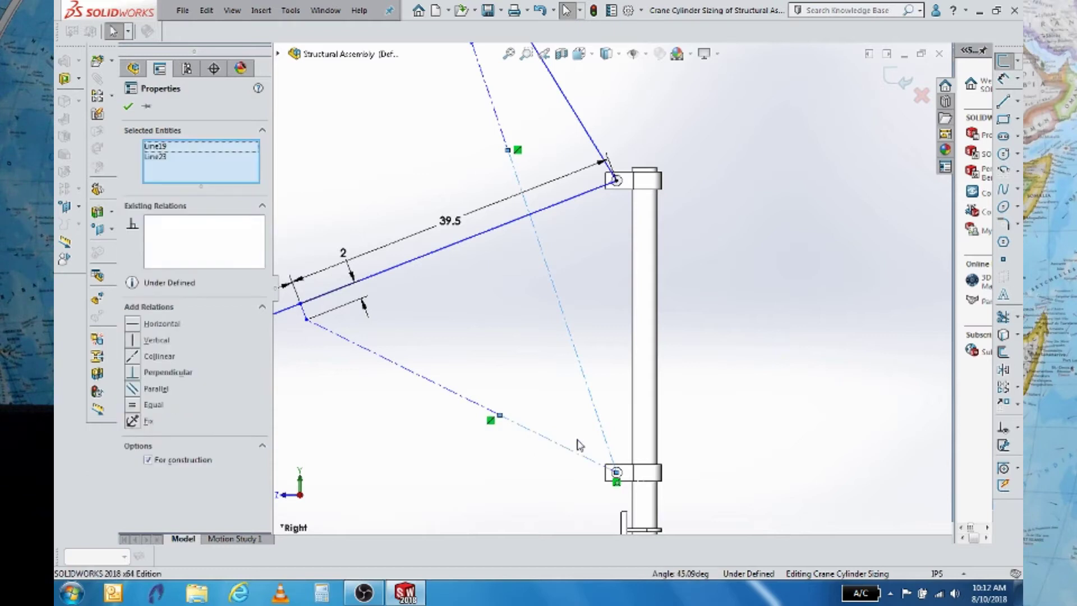
left_click(133, 404)
left_click(735, 405)
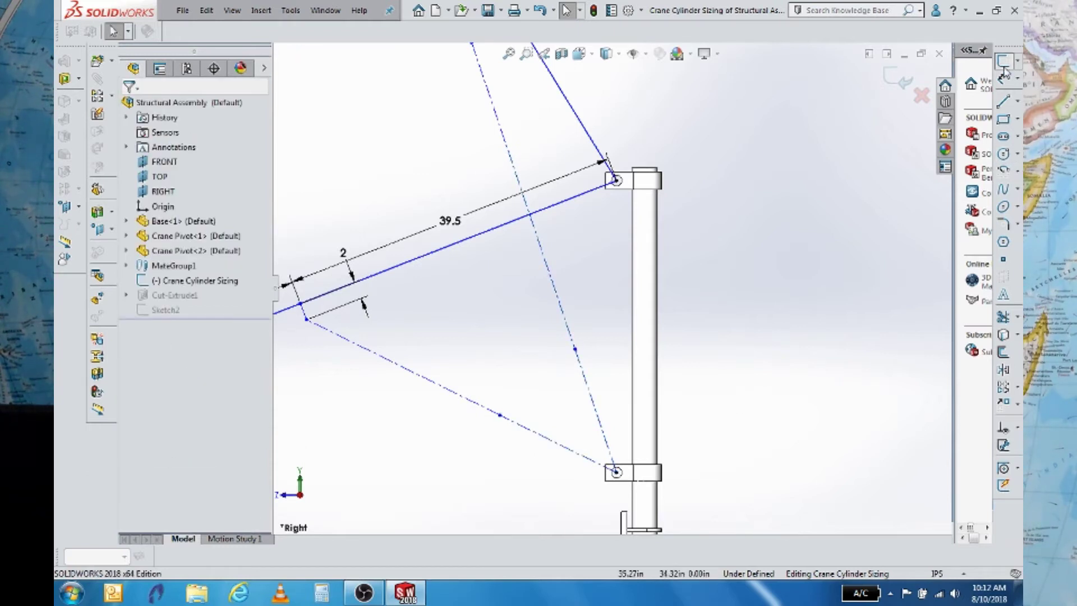
Dimension the lower construction segment at the collar pivot to 10.25.
left_click(1003, 82)
left_click(561, 444)
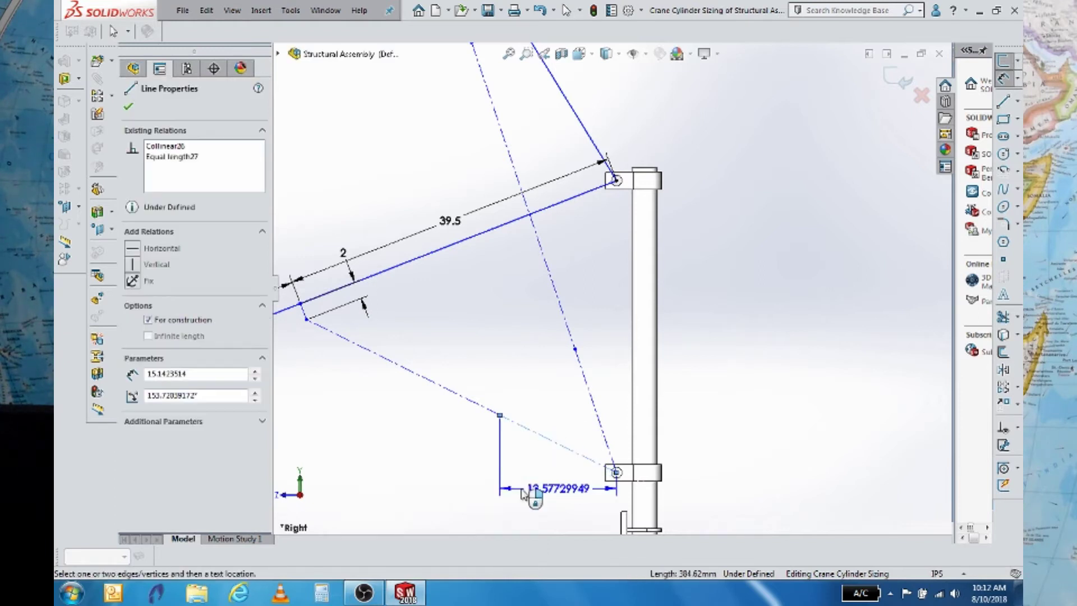
scroll(510, 483, "up", 2)
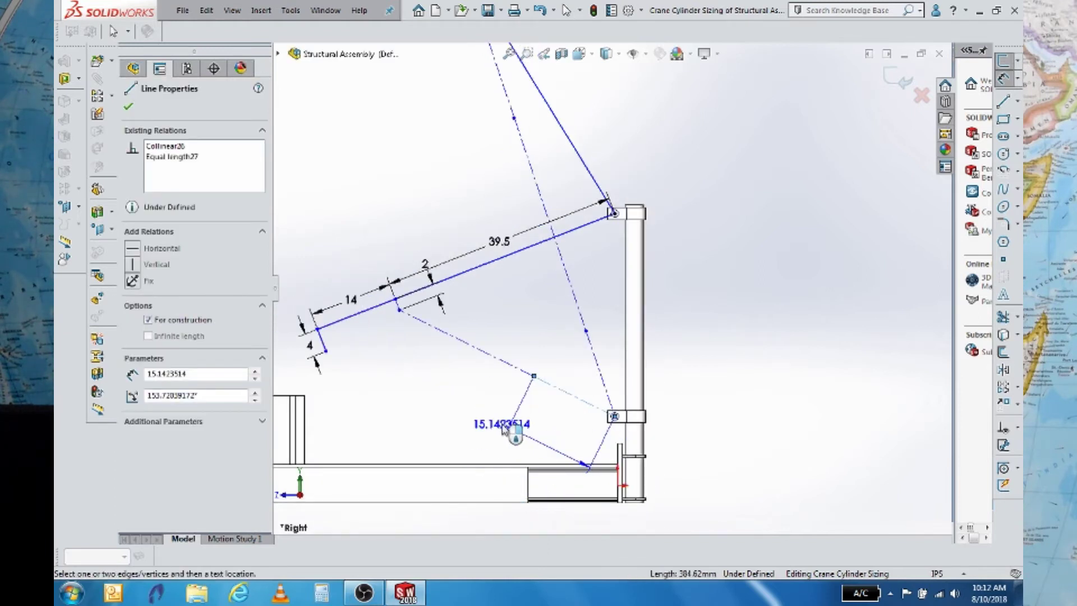
left_click(504, 428)
type("10.25")
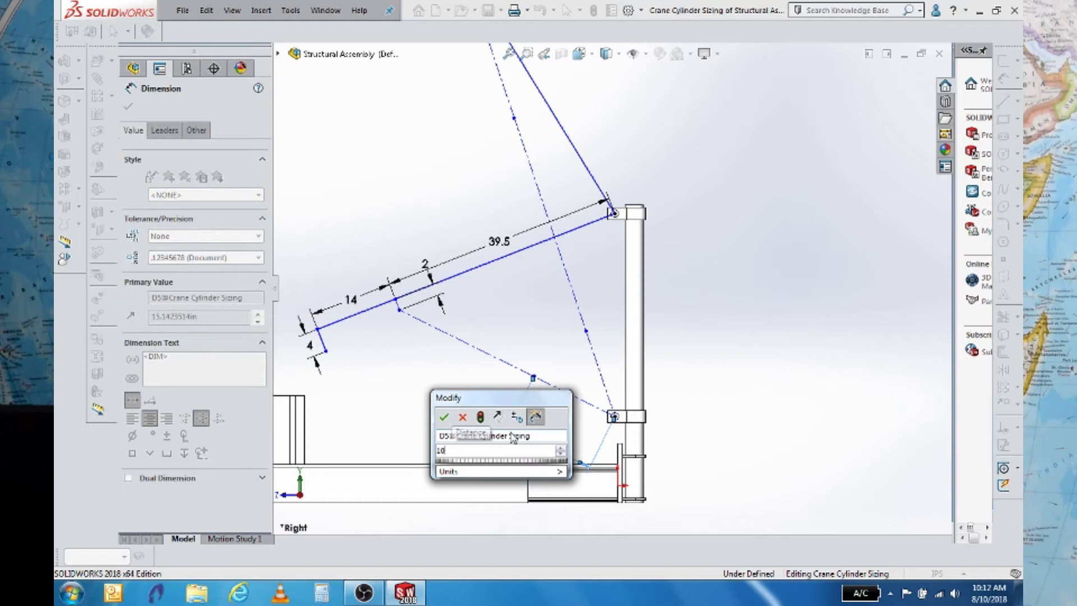
key("Return")
scroll(512, 437, "down", 3)
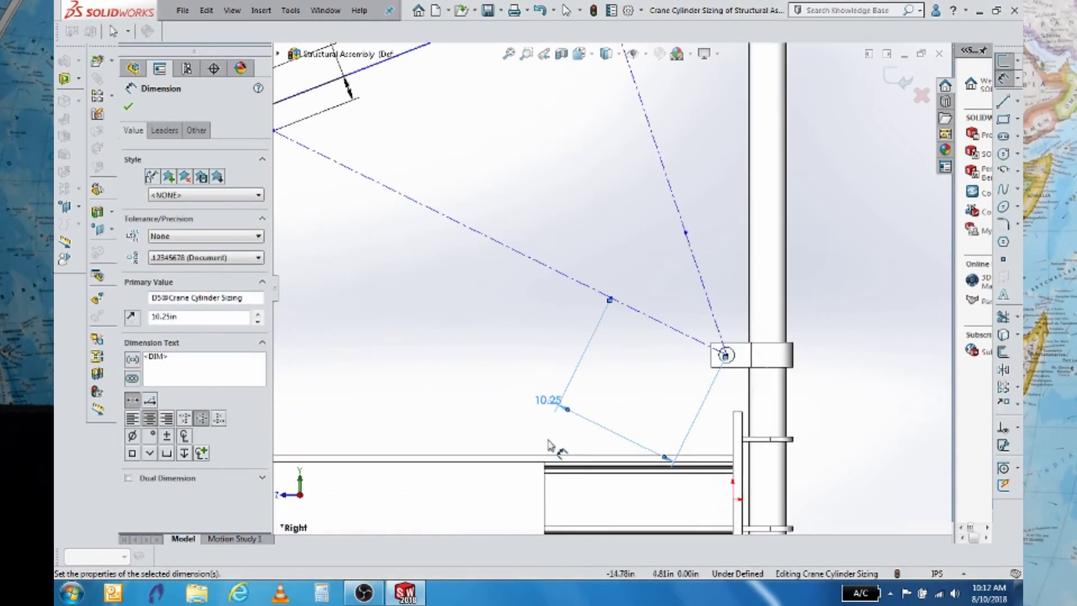
left_click_drag(553, 408, 646, 396)
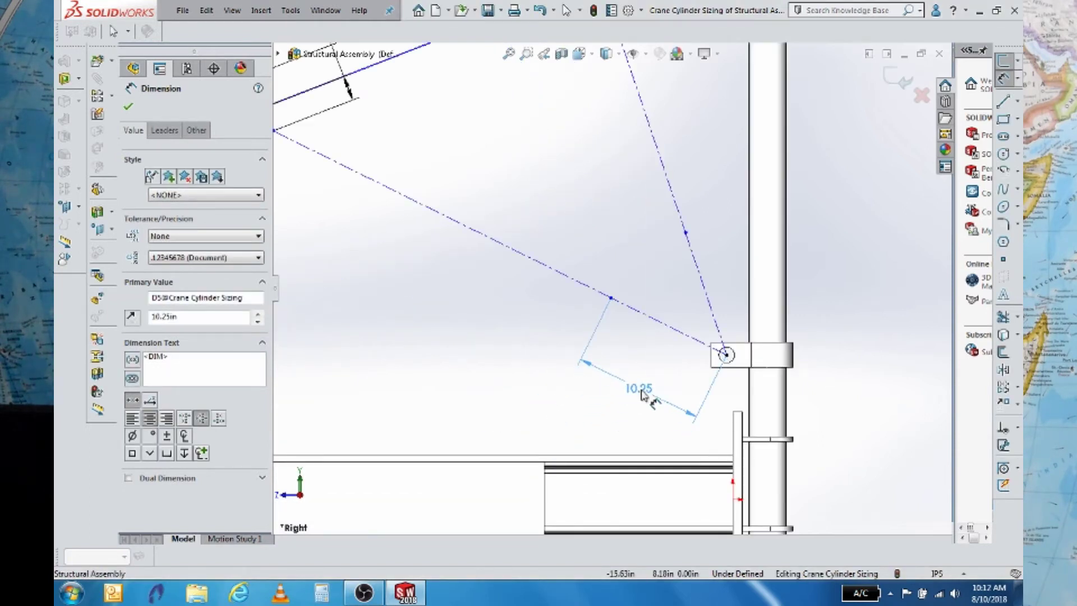
left_click(847, 385)
key("f")
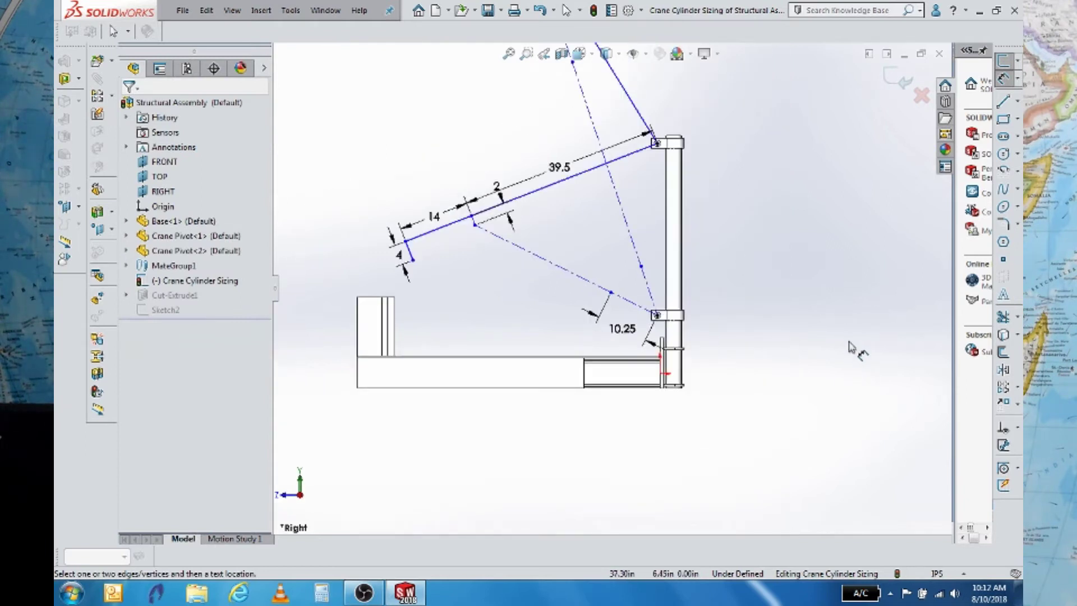
key("Escape")
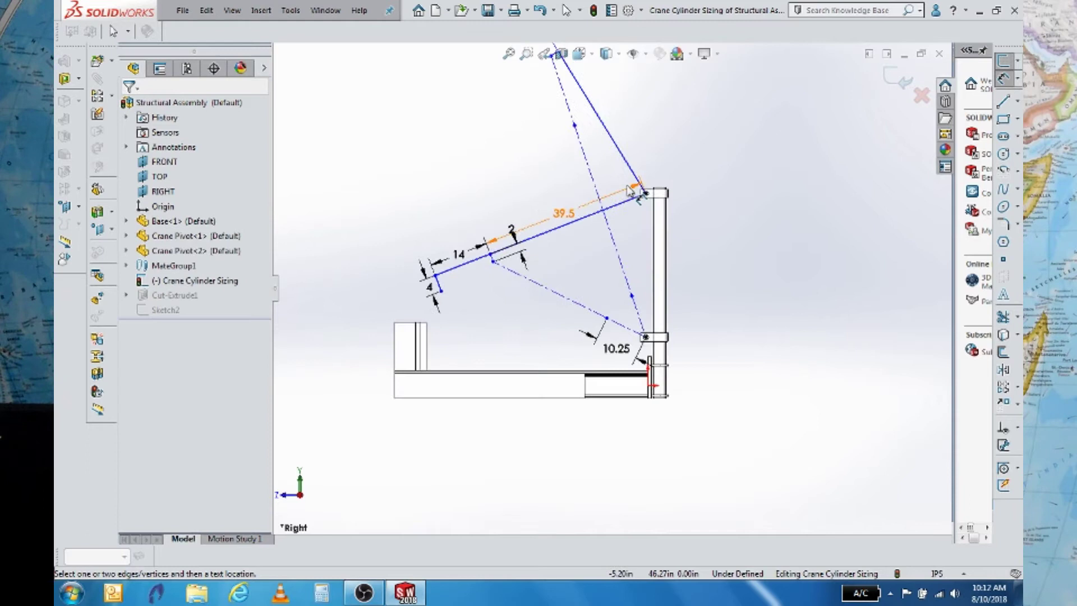
Drag the cylinder point, then make the three cylinder construction lines equal length.
left_click_drag(575, 125, 594, 187)
left_click(596, 192)
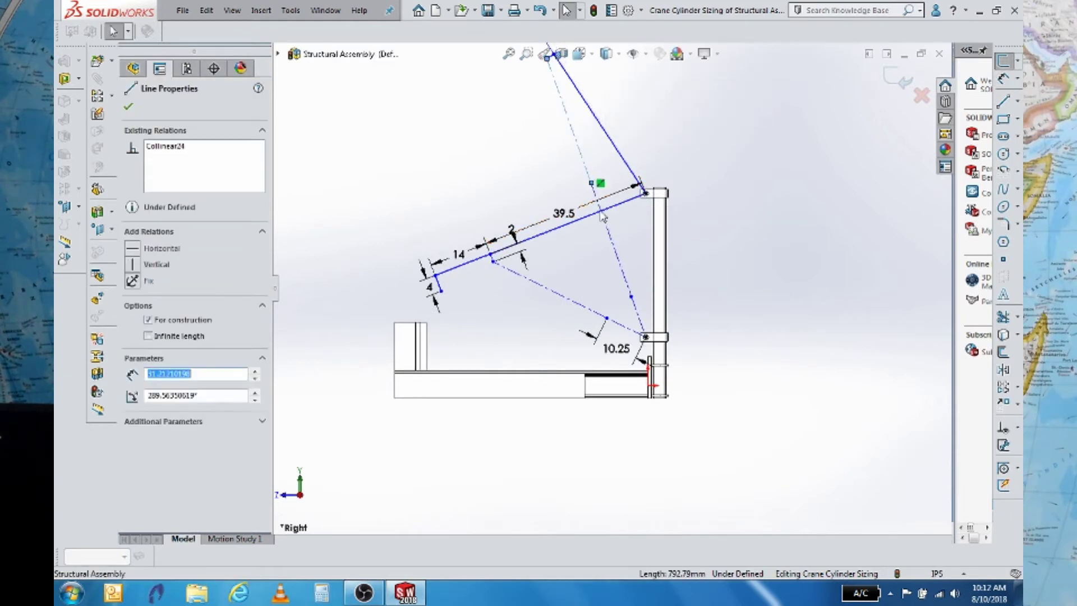
left_click(573, 301, "ctrl")
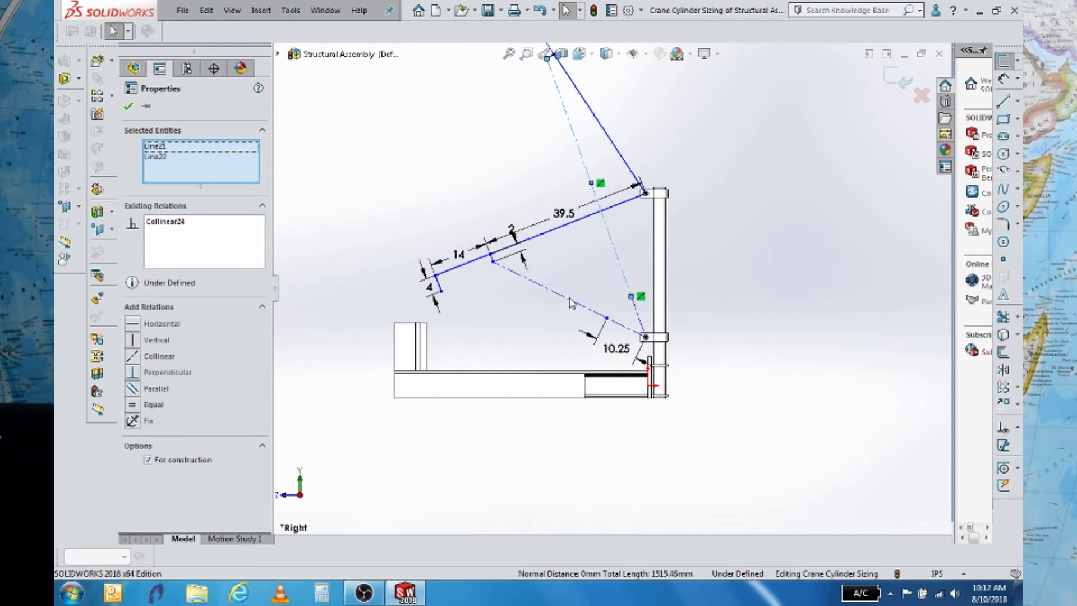
left_click(571, 306, "ctrl")
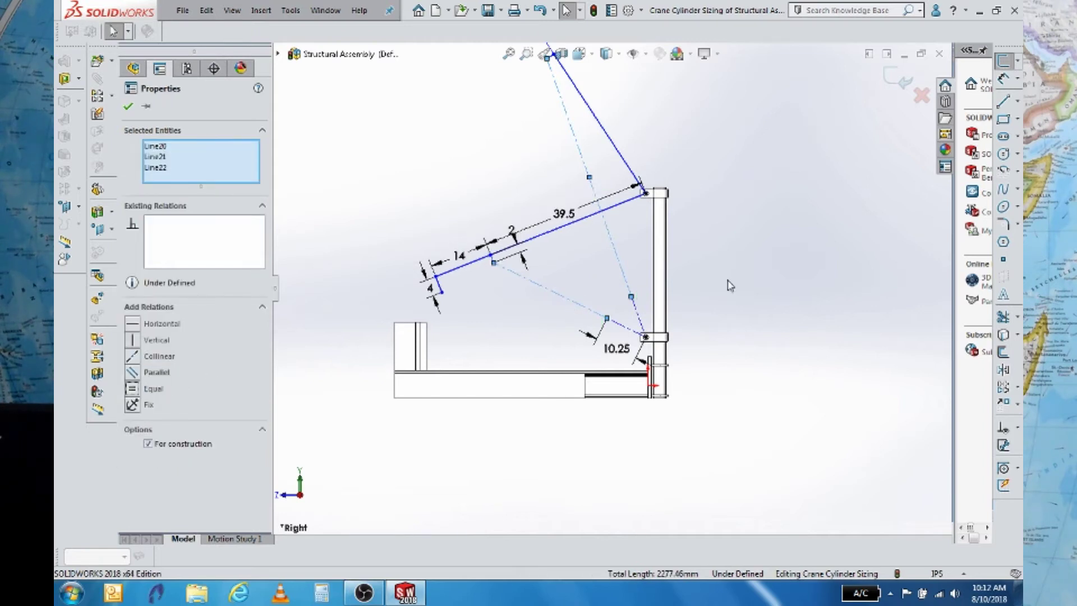
left_click(775, 293)
key("z")
scroll(628, 289, "down", 2)
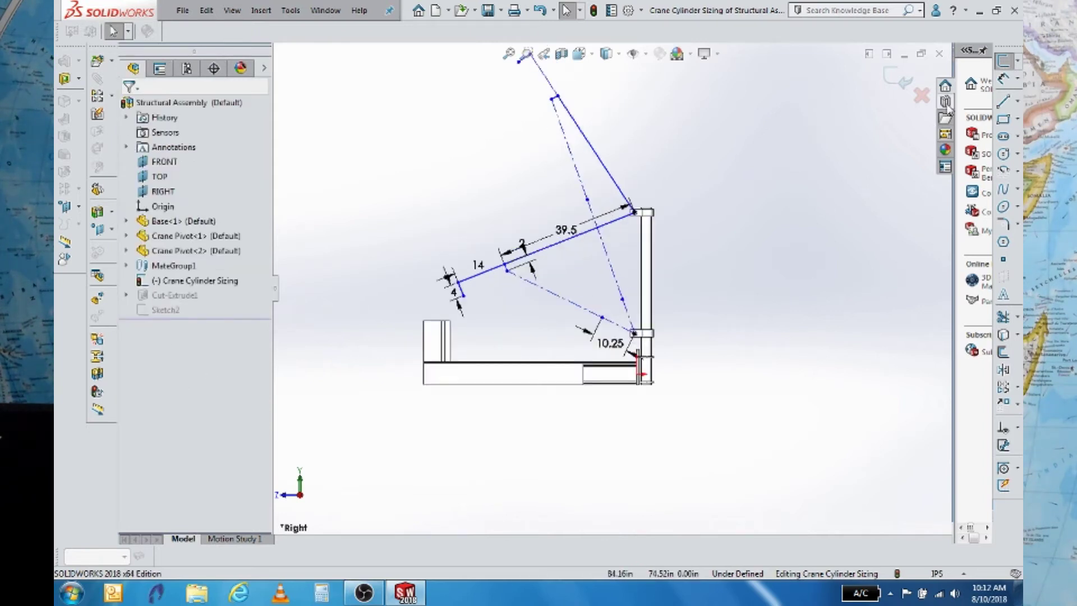
Dimension the cylinder construction line to 24 and place the dimension beside it.
left_click(1004, 79)
left_click(550, 293)
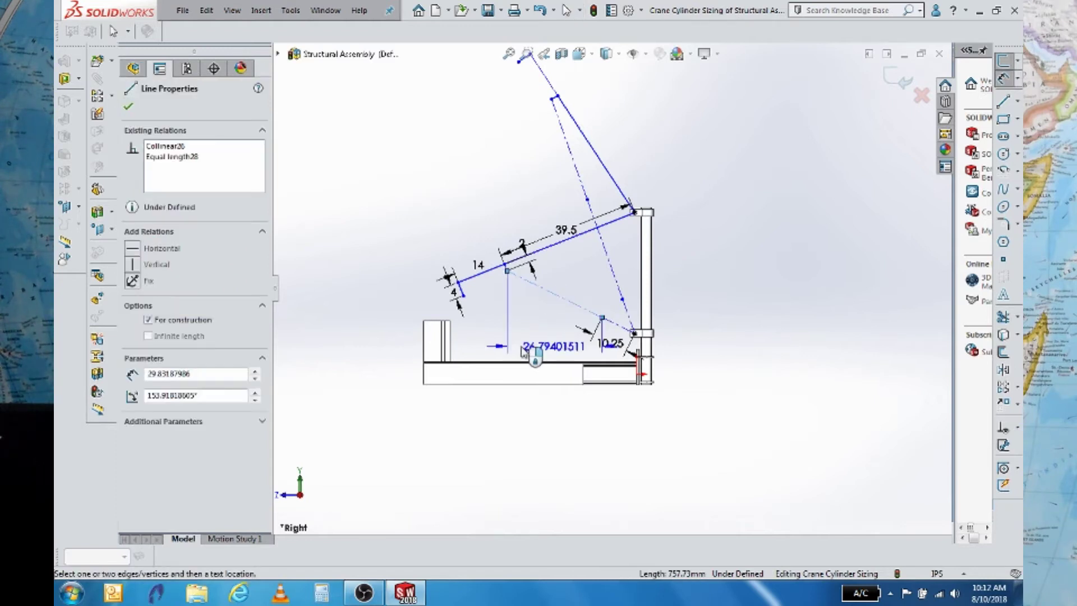
left_click(497, 327)
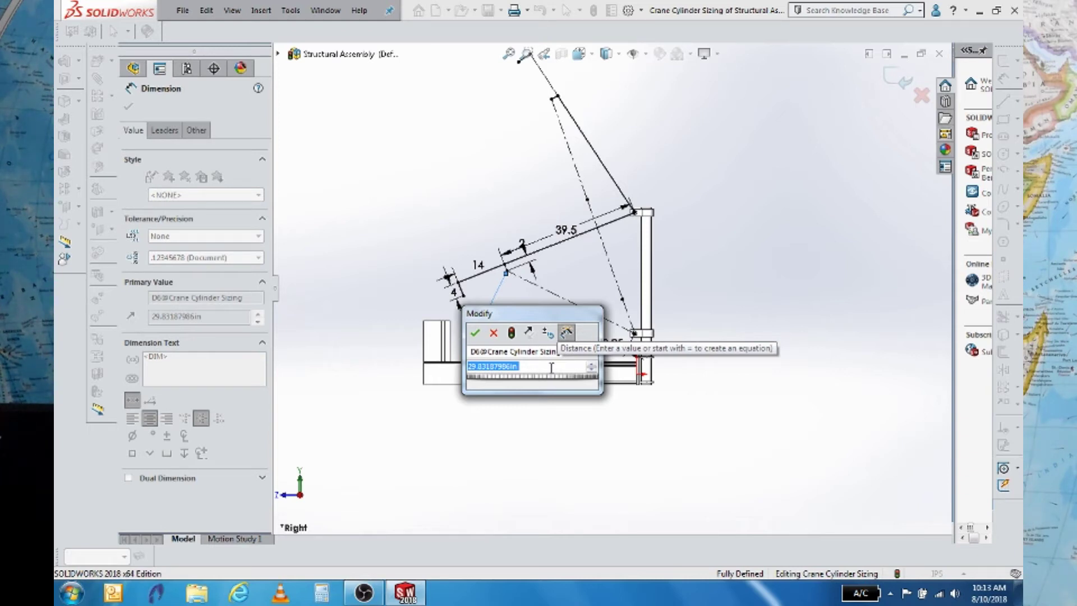
type("24")
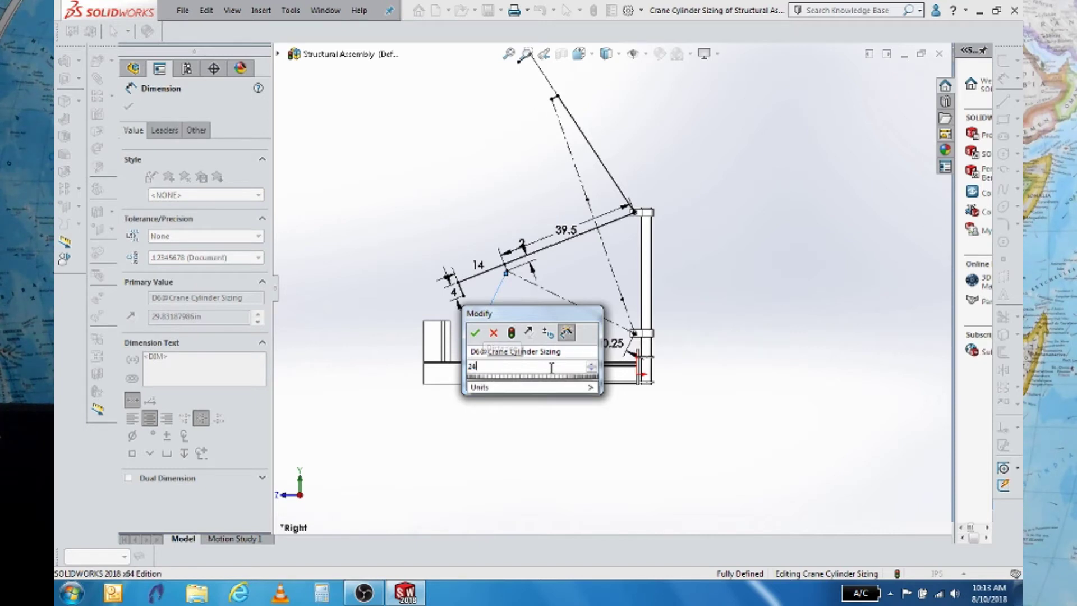
key("Return")
left_click(852, 381)
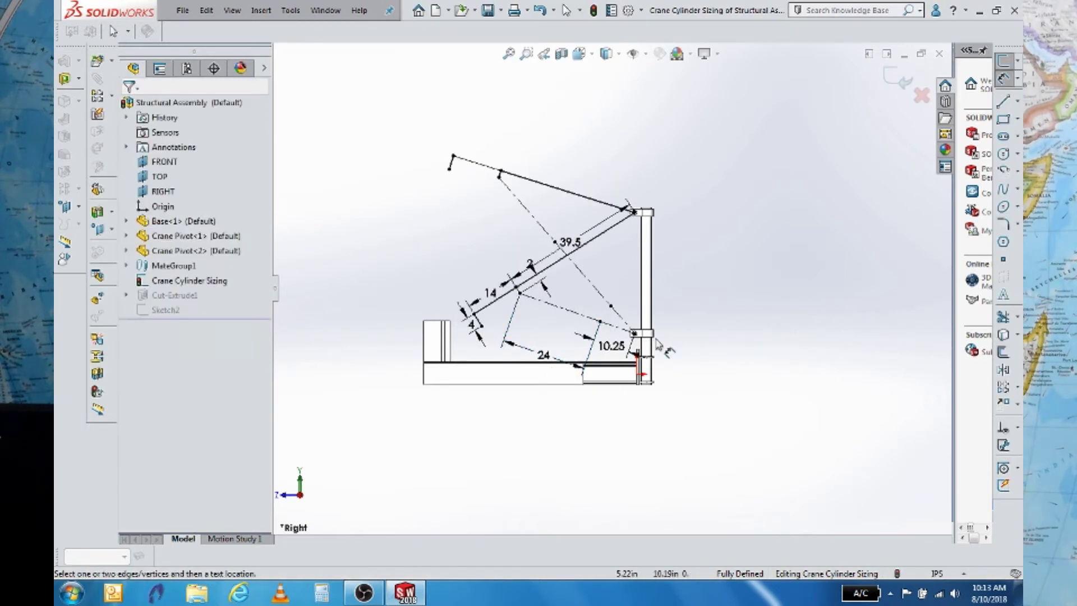
scroll(548, 339, "down", 3)
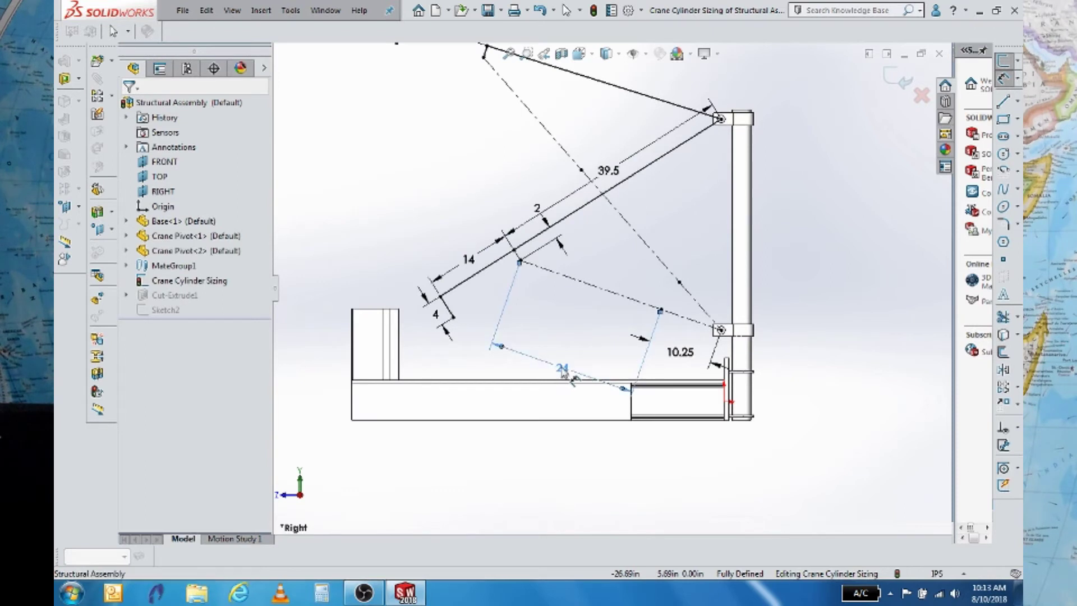
left_click_drag(564, 370, 582, 320)
left_click(842, 262)
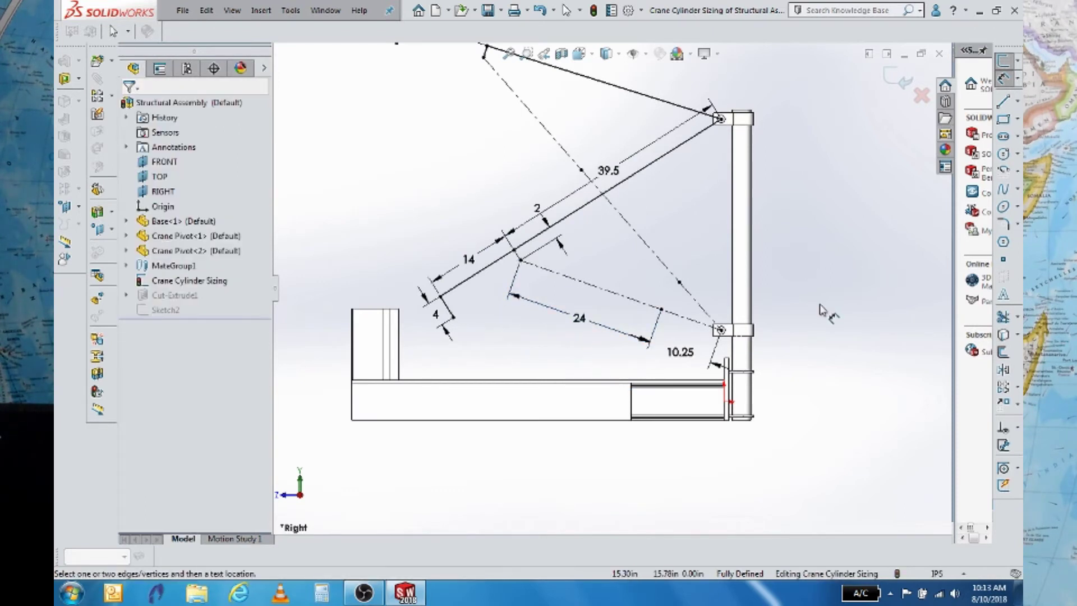
Start a dimension from the base block's left edge to the boom's upper-left endpoint, then cancel it.
scroll(817, 308, "up", 2)
scroll(742, 329, "down", 1)
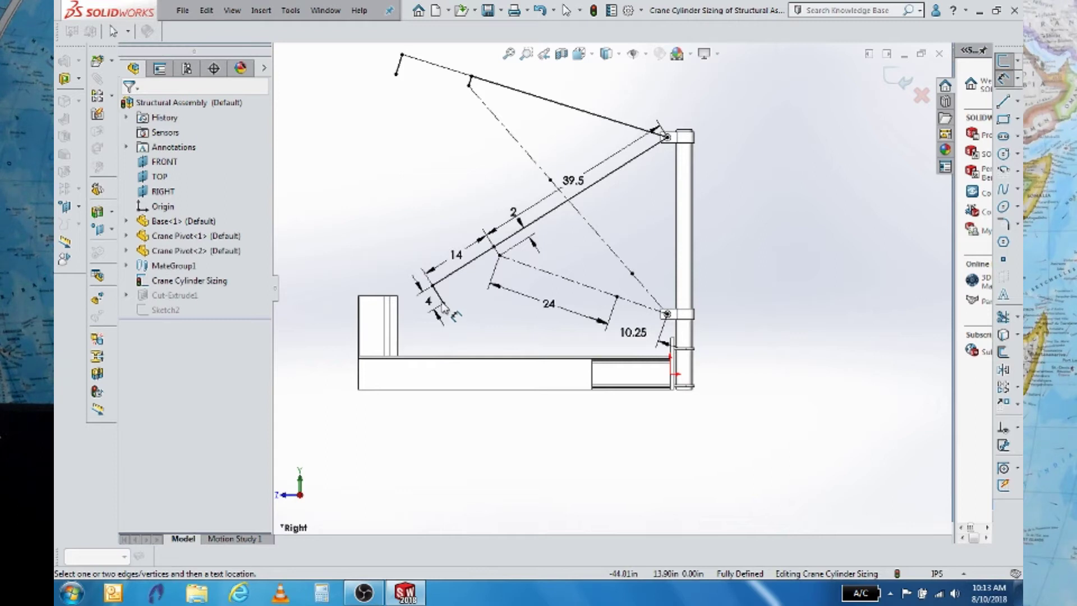
key("z")
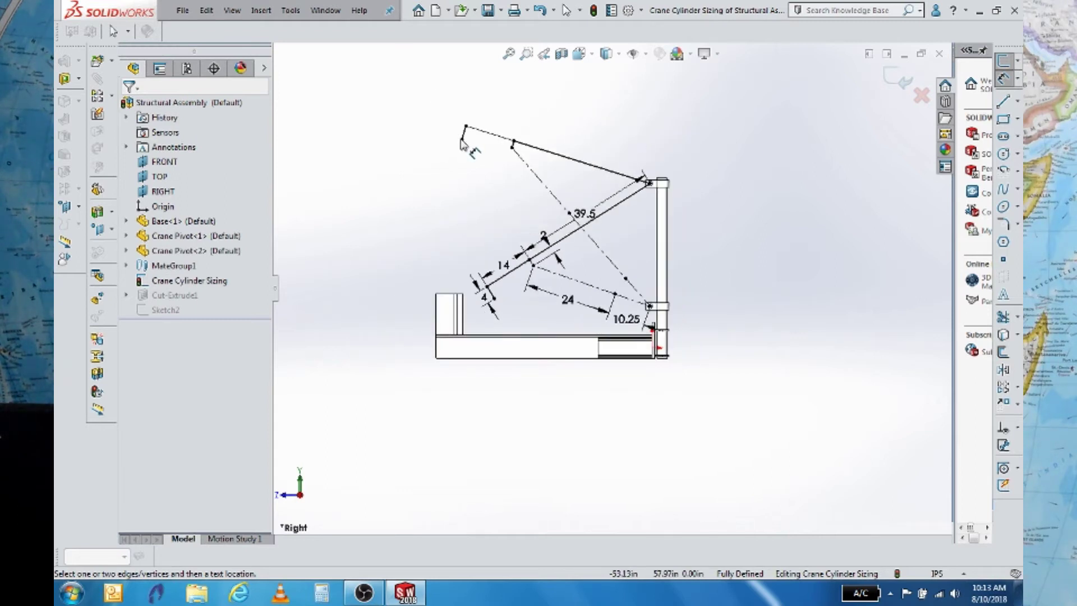
left_click(462, 320)
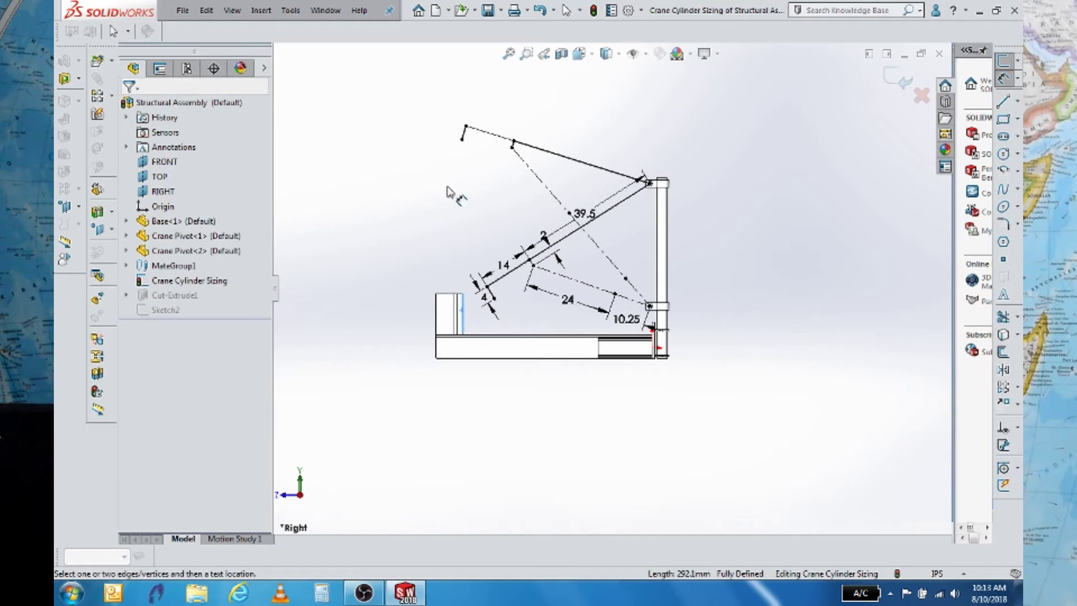
left_click(463, 139)
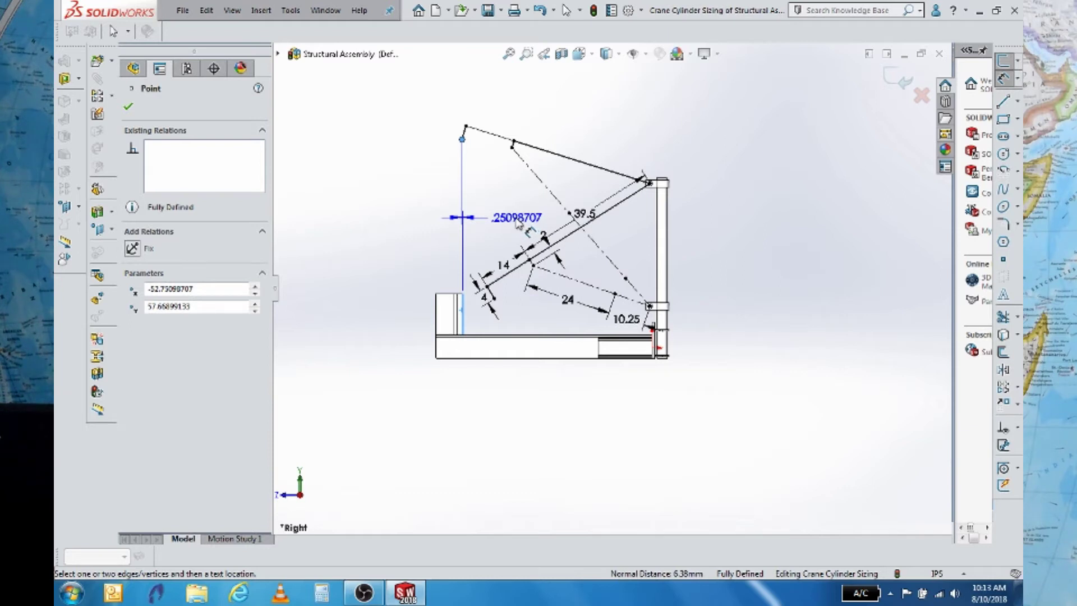
key("Escape")
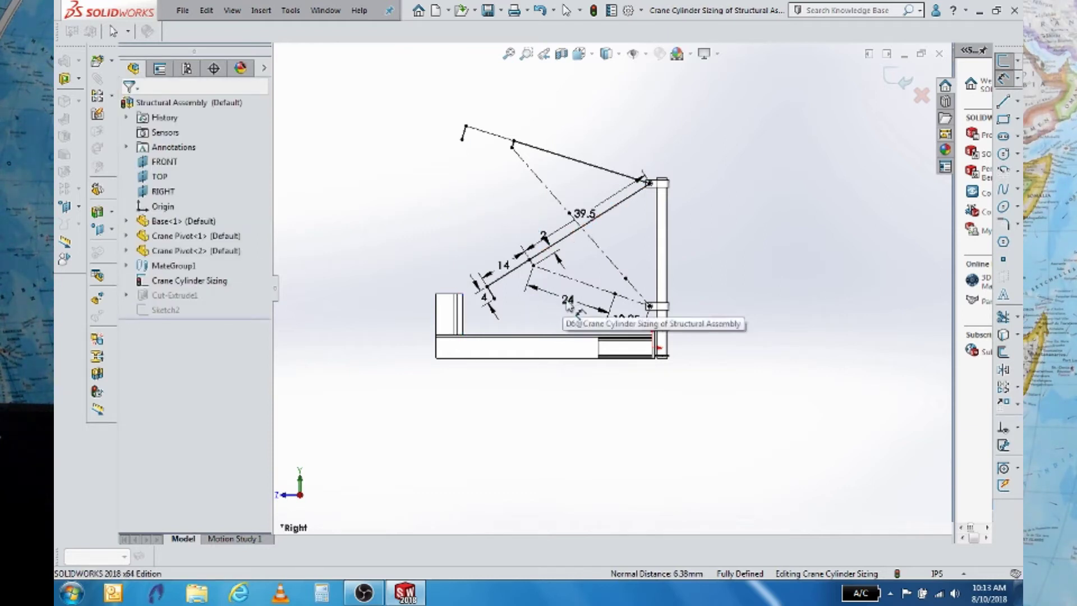
Change the cylinder length dimension from 24 to 28.
double_click(568, 303)
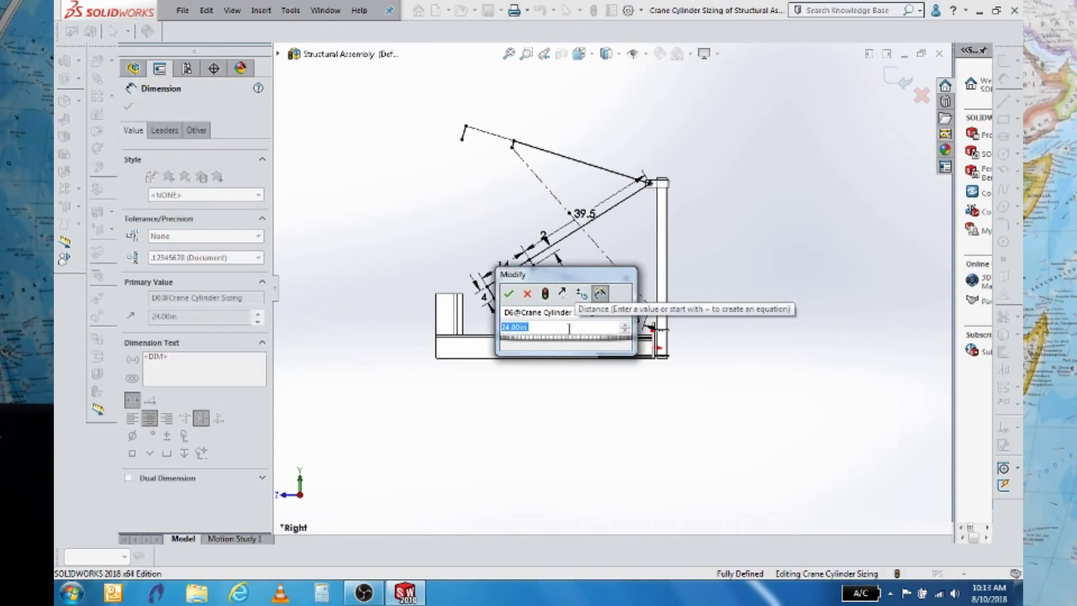
type("28")
key("Return")
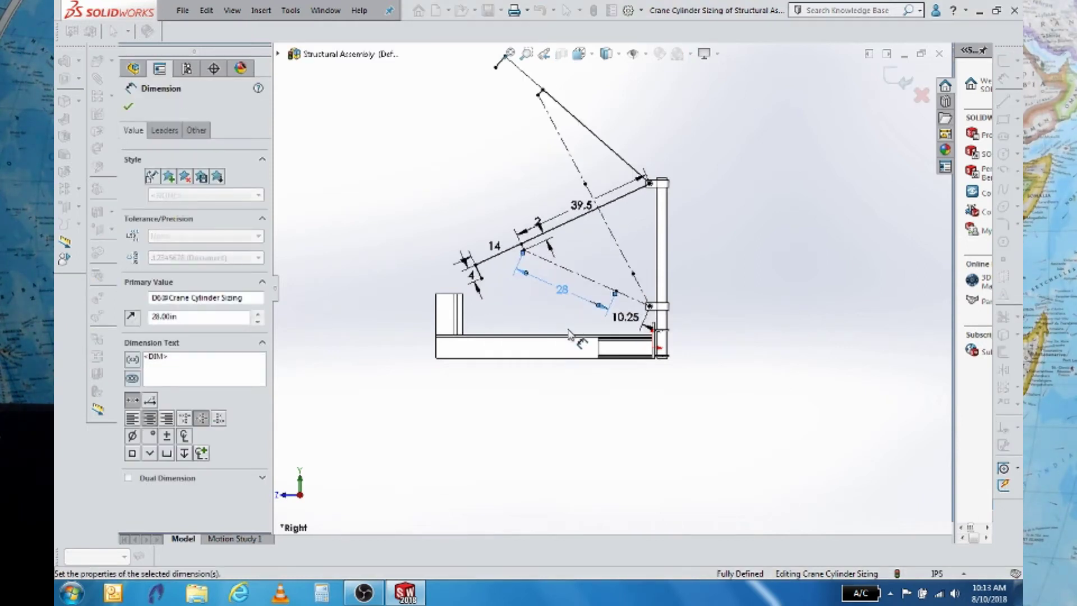
scroll(481, 191, "down", 2)
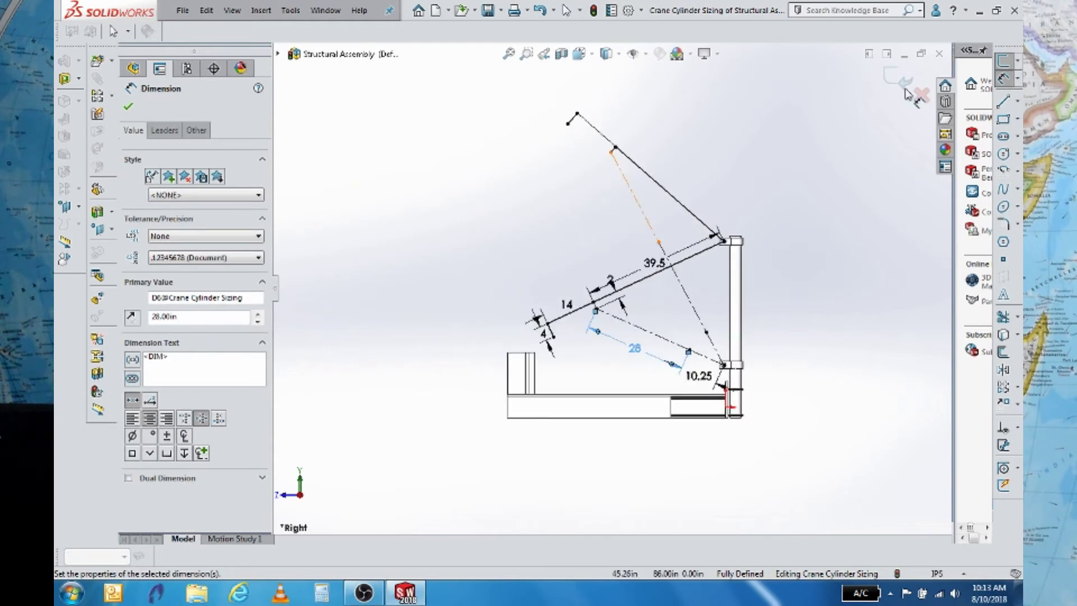
key("Escape")
key("Escape")
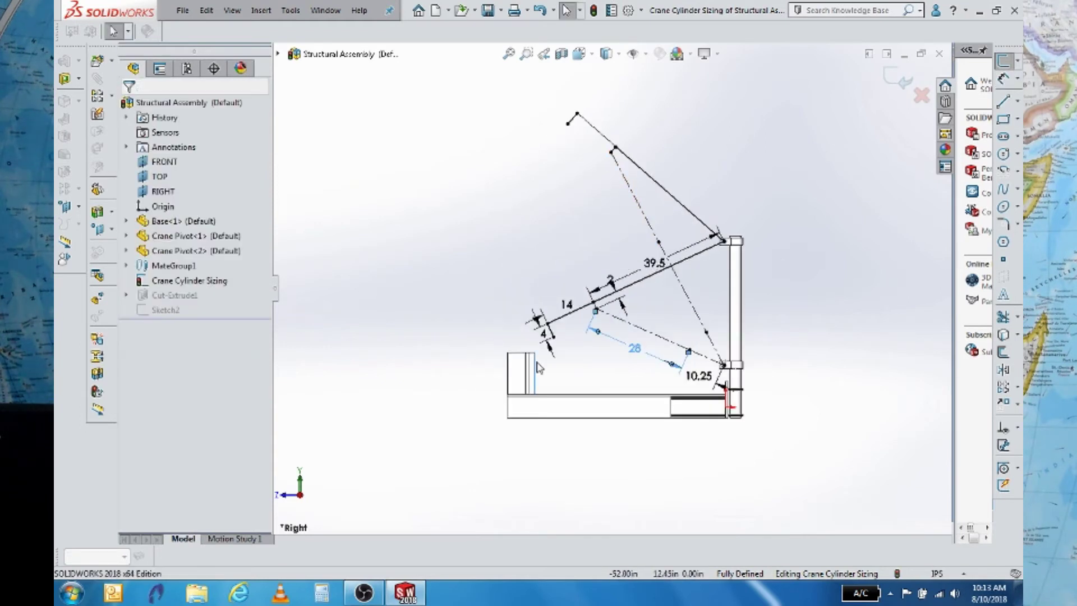
Add a driven 9.14010279 horizontal dimension from the boom tip to the base block edge.
left_click(568, 124)
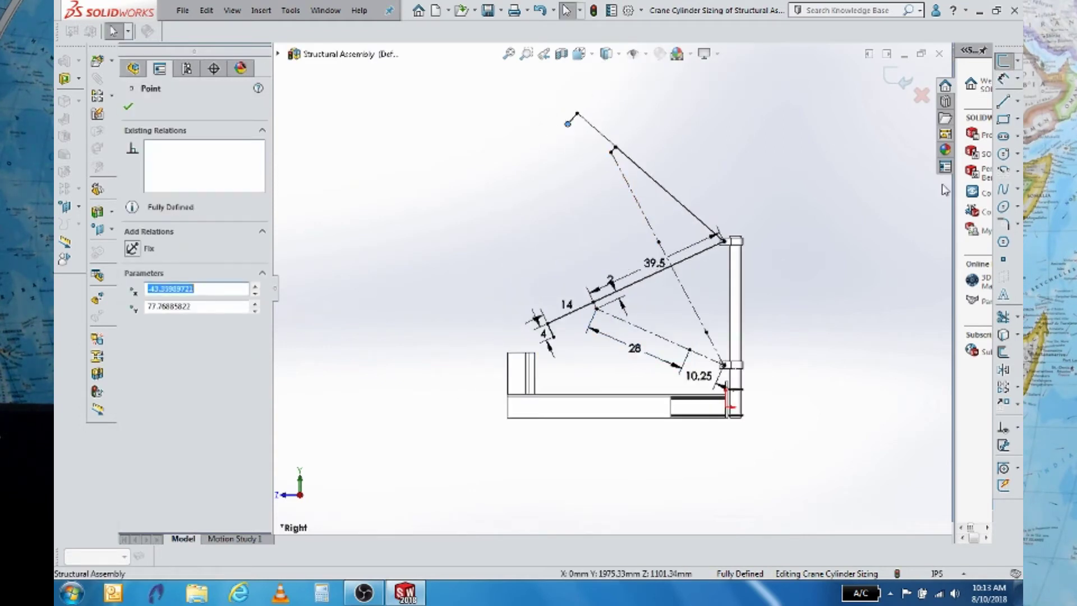
left_click(1002, 81)
key("Escape")
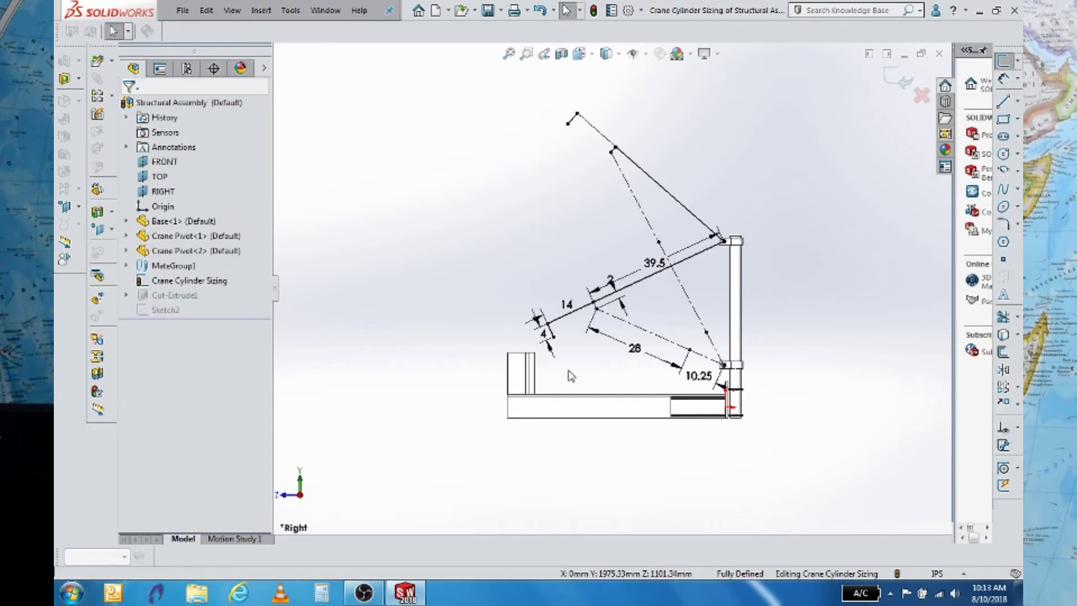
left_click(534, 377)
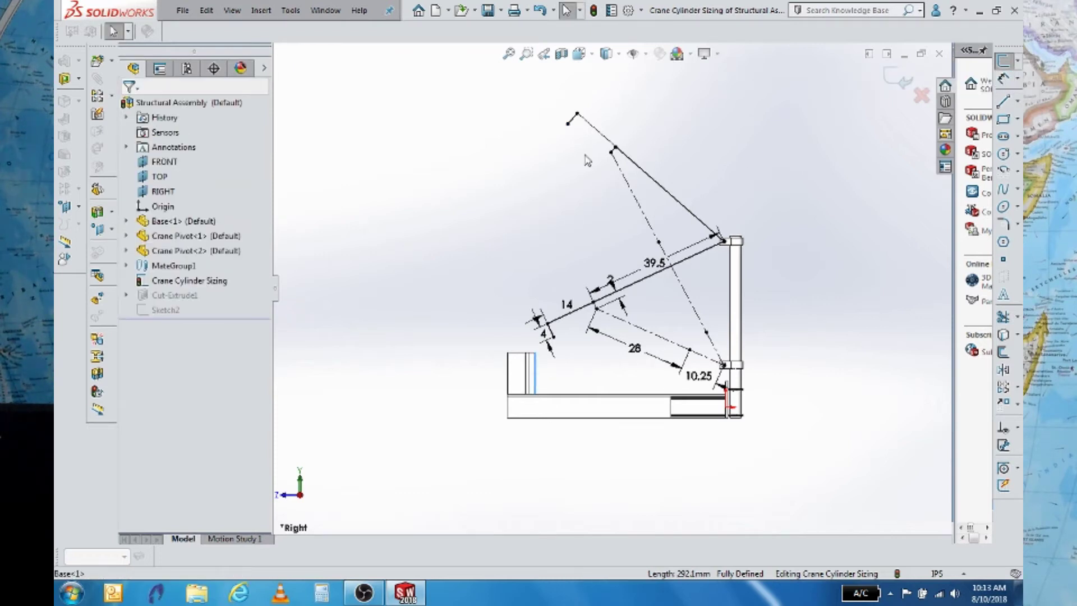
left_click(1004, 78)
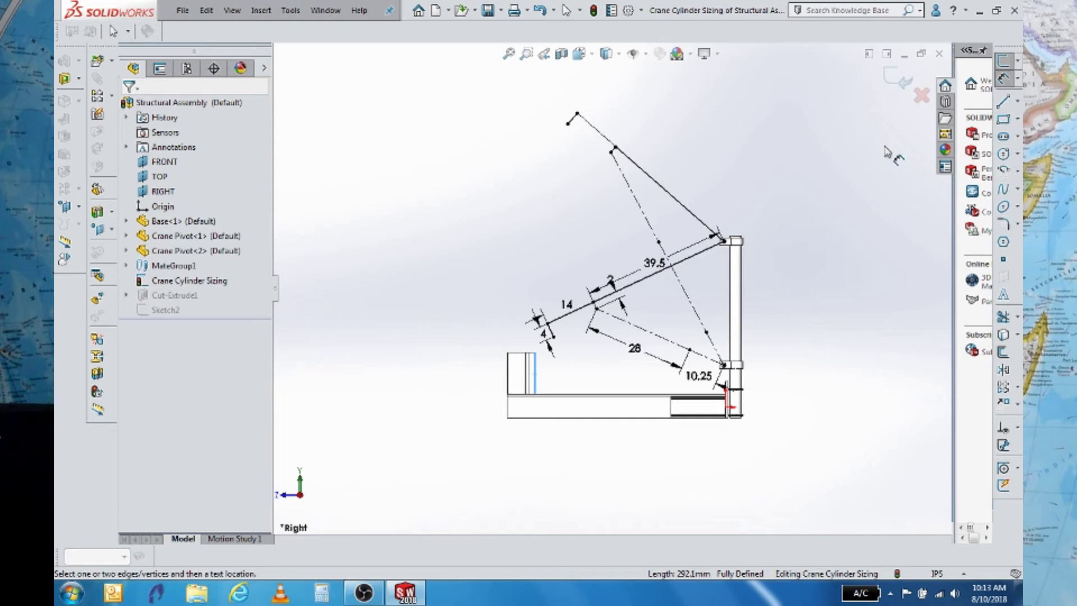
left_click(568, 123)
left_click(534, 377)
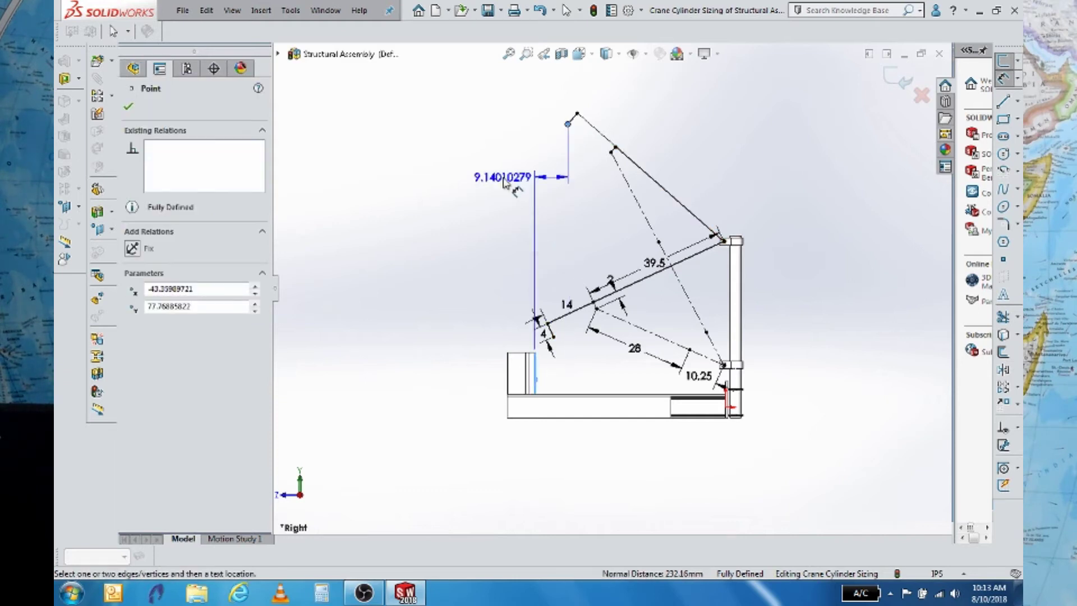
left_click(477, 184)
left_click(250, 267)
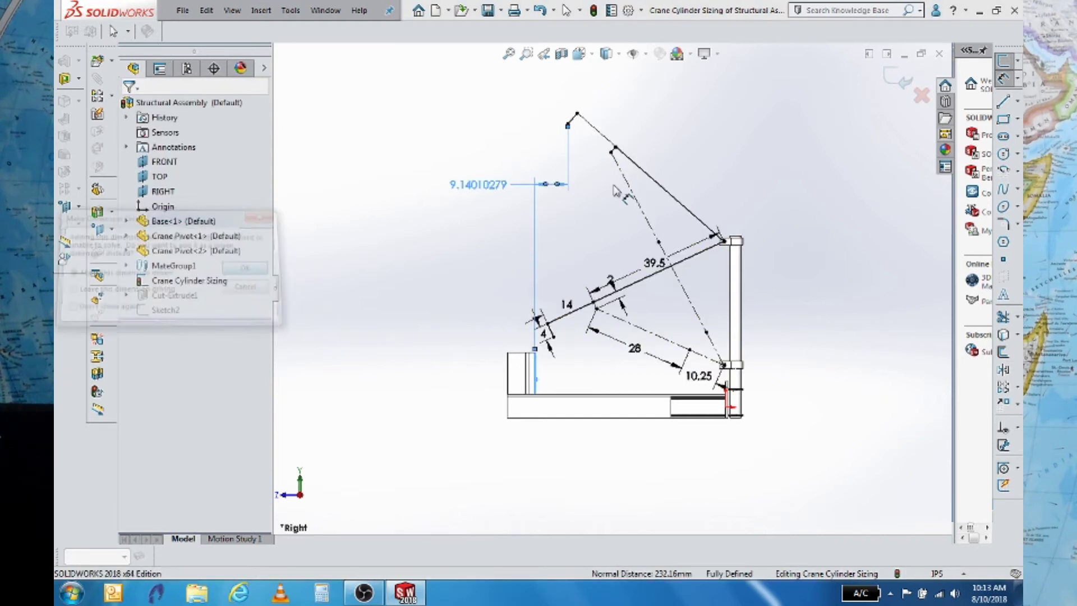
scroll(590, 359, "down", 3)
scroll(591, 359, "down", 2)
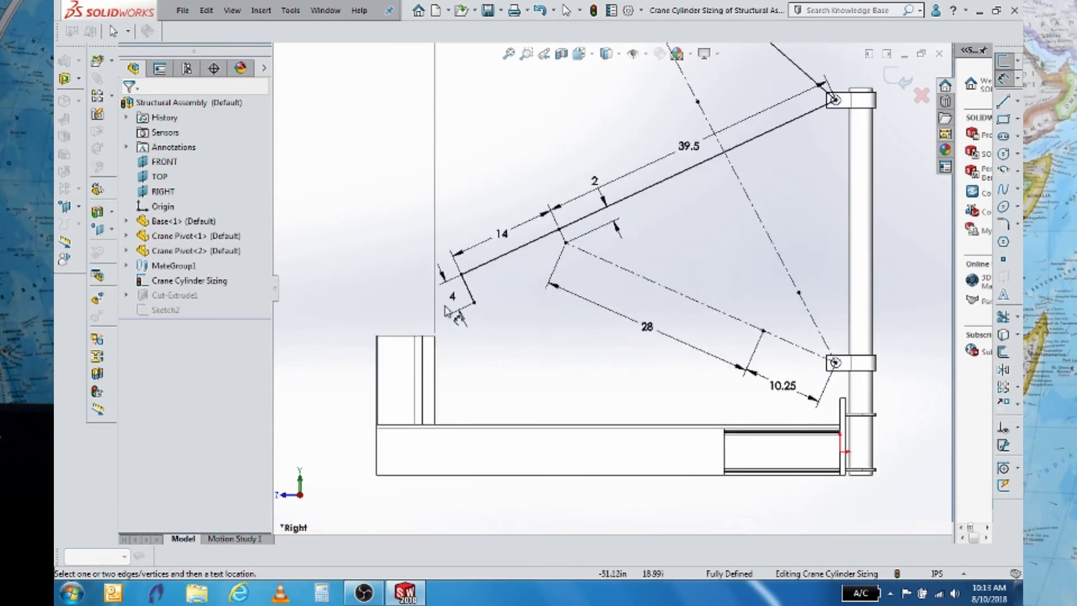
scroll(701, 320, "up", 3)
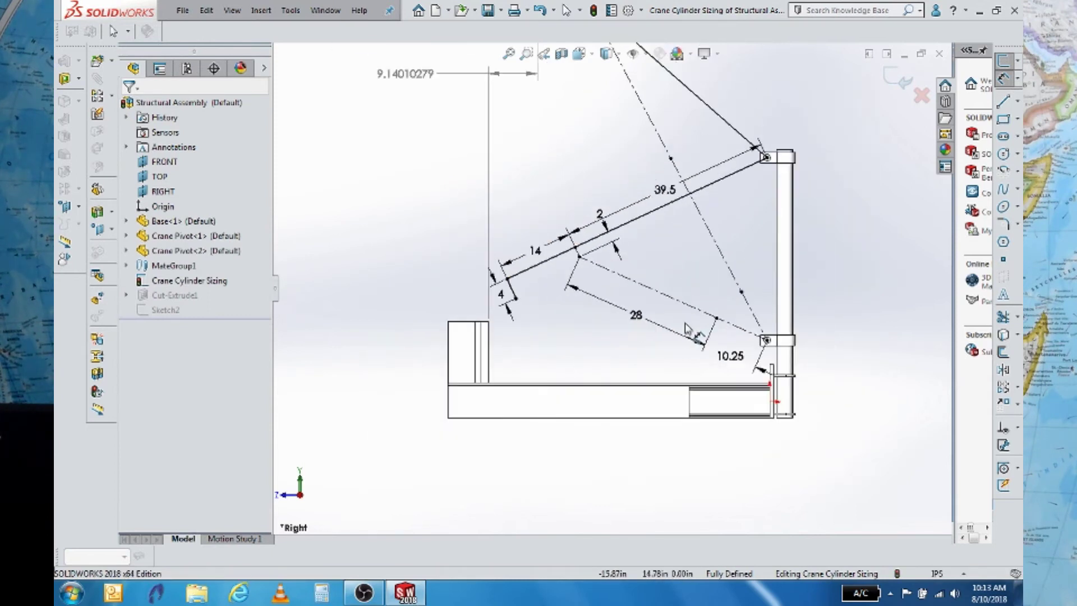
key("Escape")
Set the cylinder length from 28 to 30, giving a 20.51241588 driven boom tip offset.
left_click(645, 319)
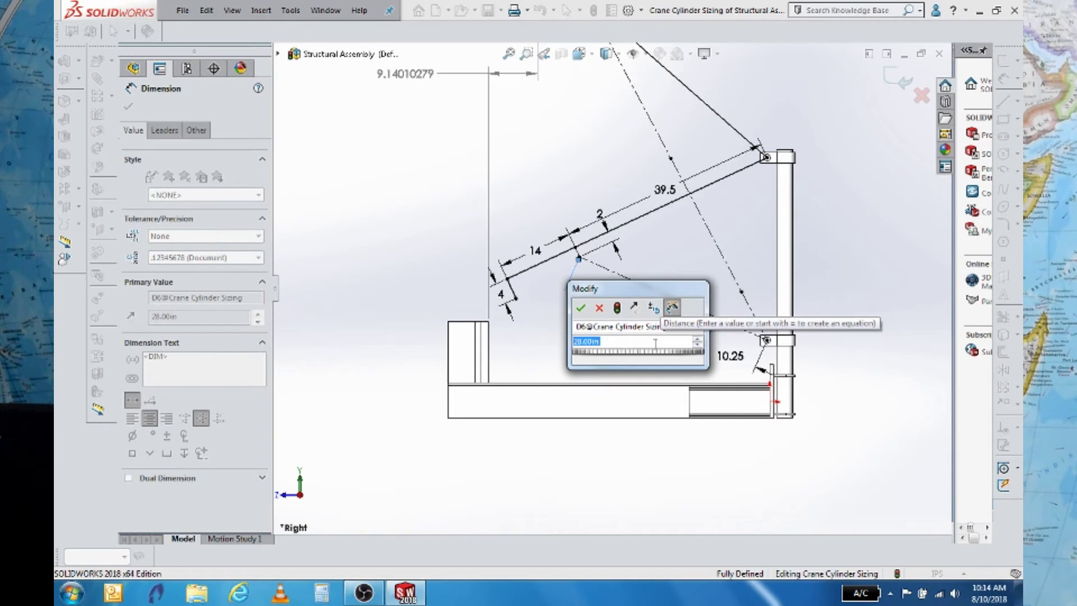
type("30")
key("Return")
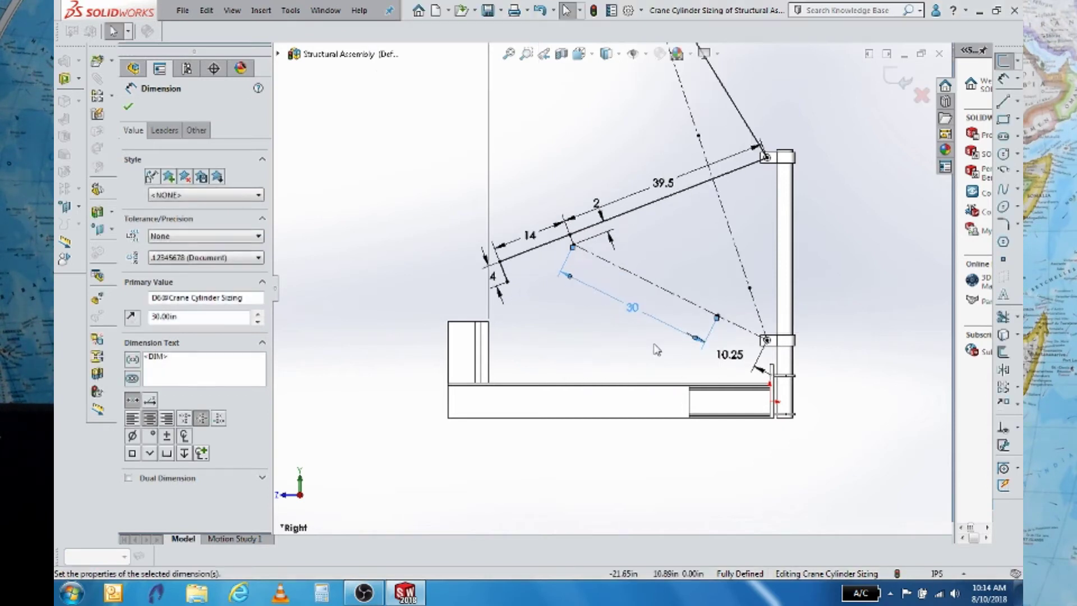
key("z")
scroll(666, 212, "down", 1)
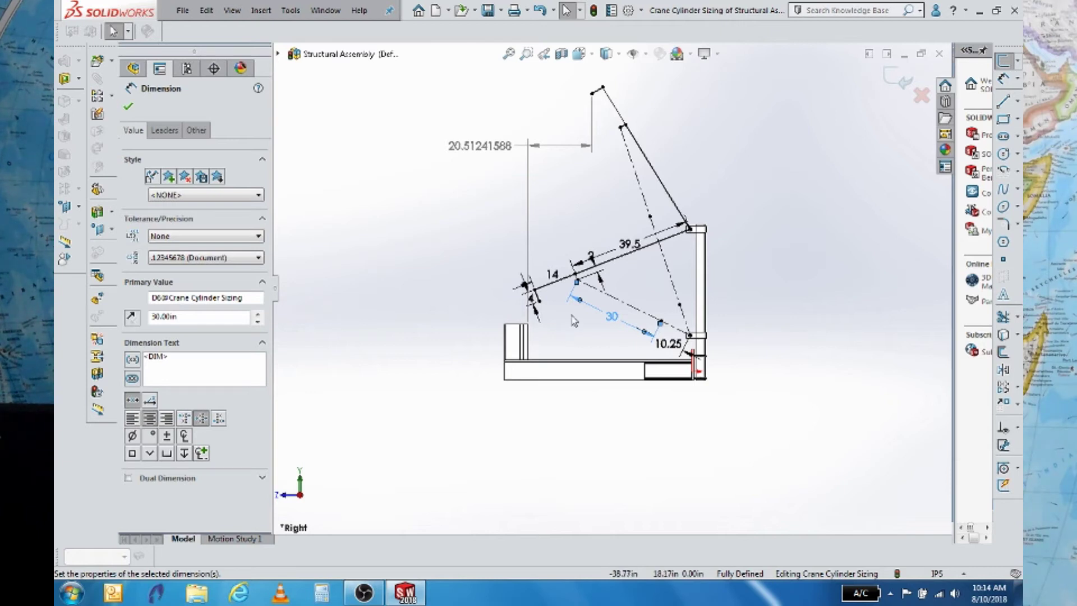
scroll(628, 335, "down", 2)
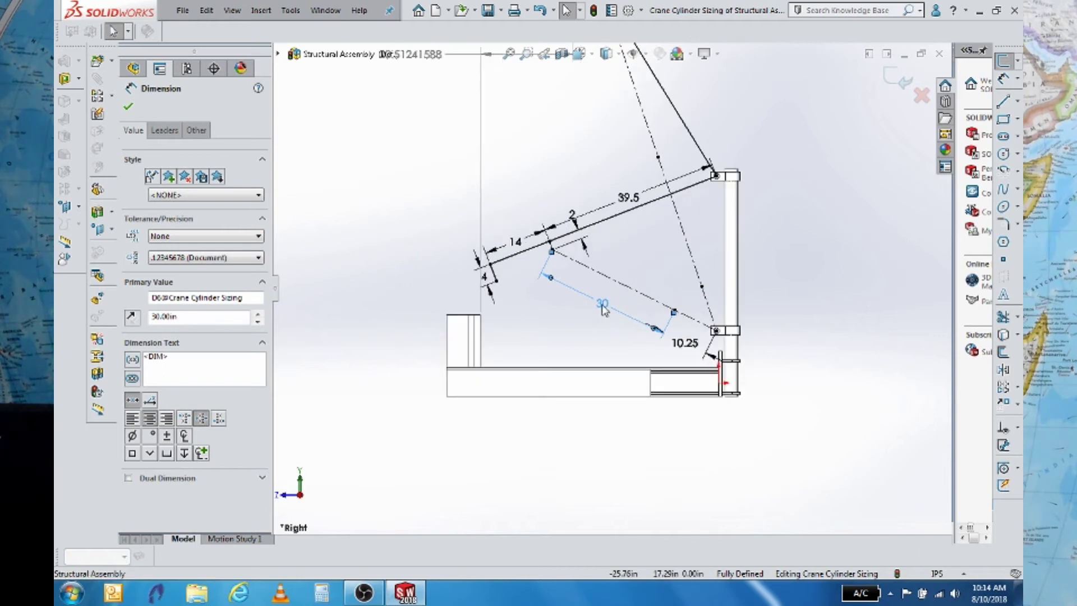
Try a 32 cylinder length and dismiss the invalid geometry warning.
double_click(610, 309)
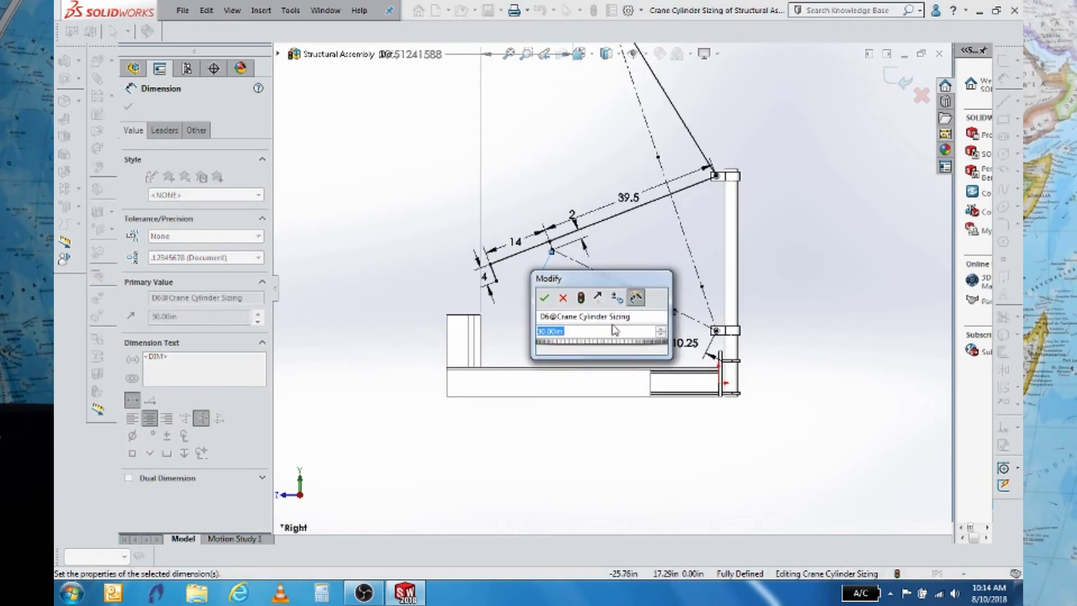
type("32")
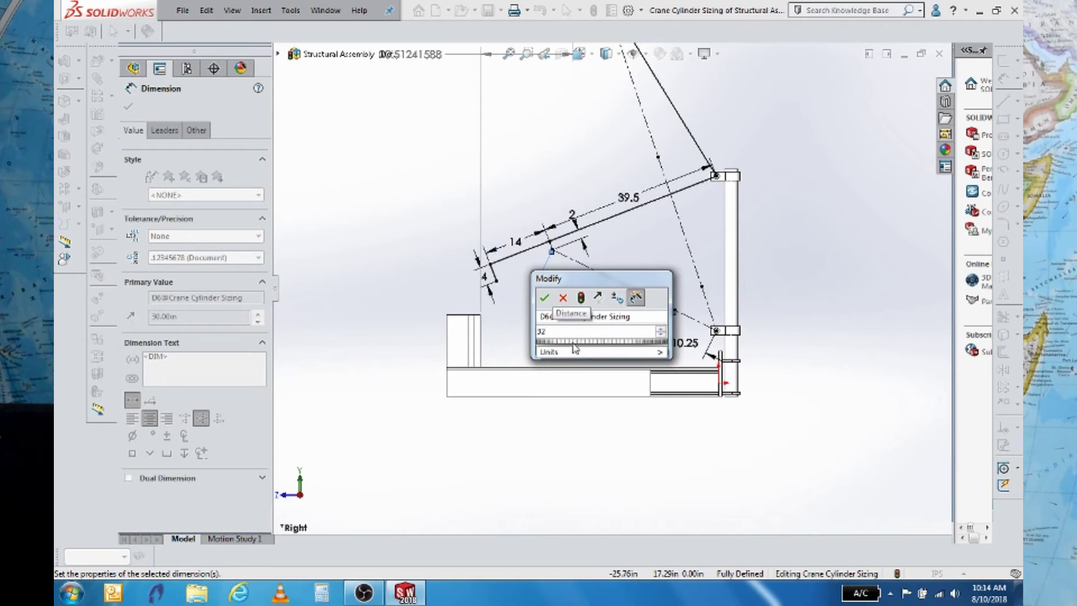
key("Return")
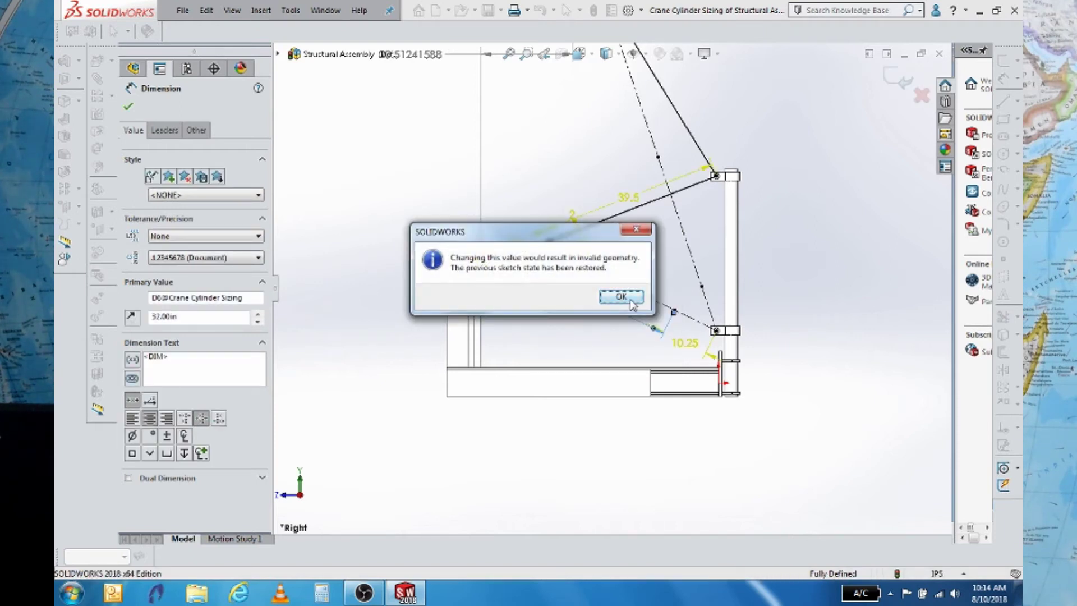
mouse_move(506, 236)
left_mouse_down()
mouse_move(691, 313)
mouse_move(848, 270)
mouse_move(804, 264)
left_mouse_up()
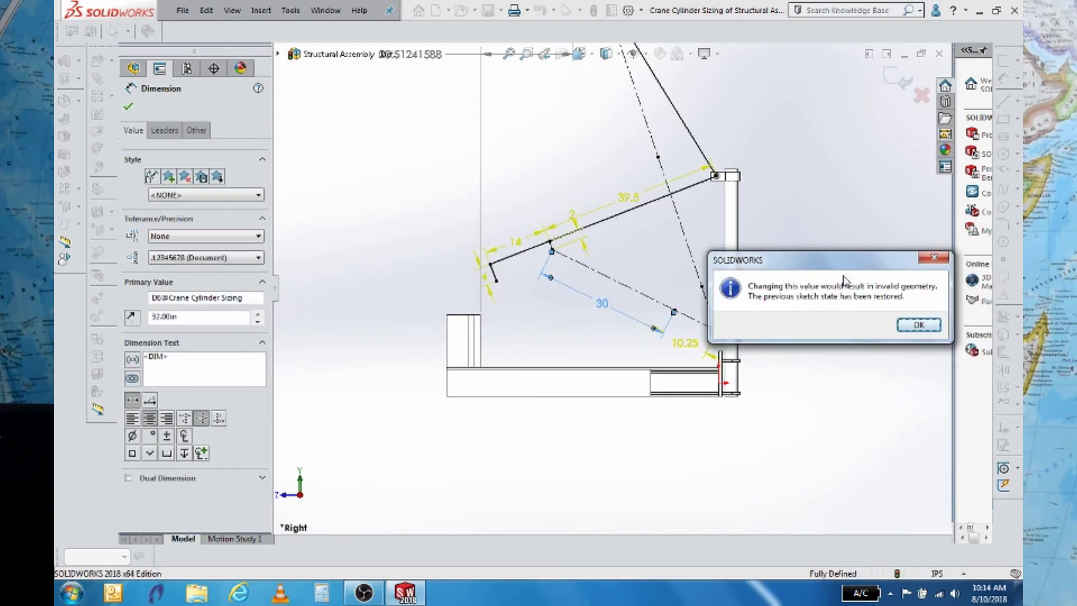
left_click(918, 325)
Re-enter 30 for the cylinder length and close the dimension properties.
double_click(602, 303)
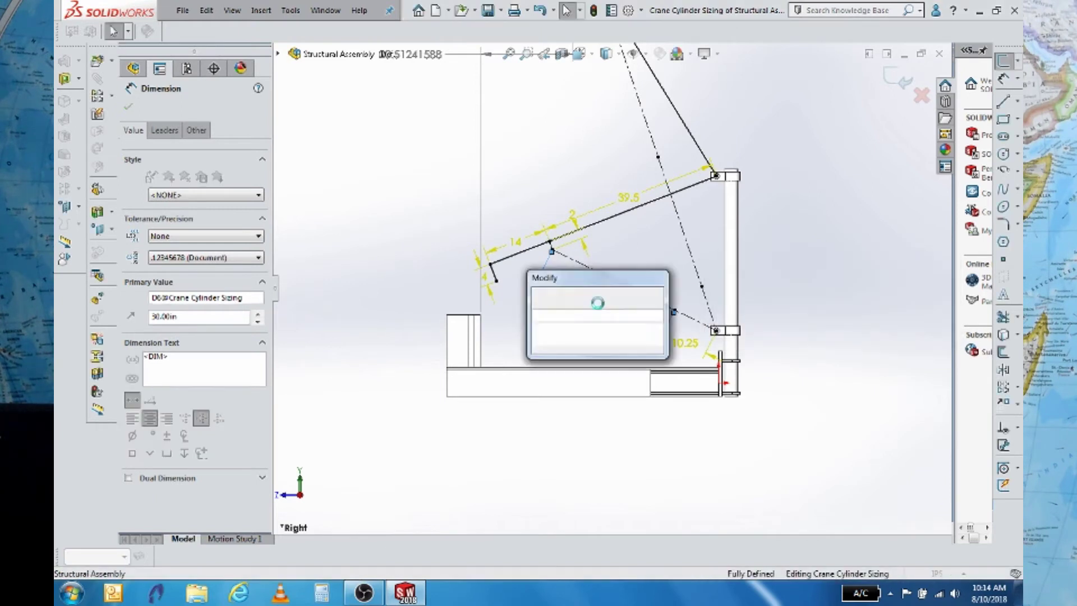
type("30")
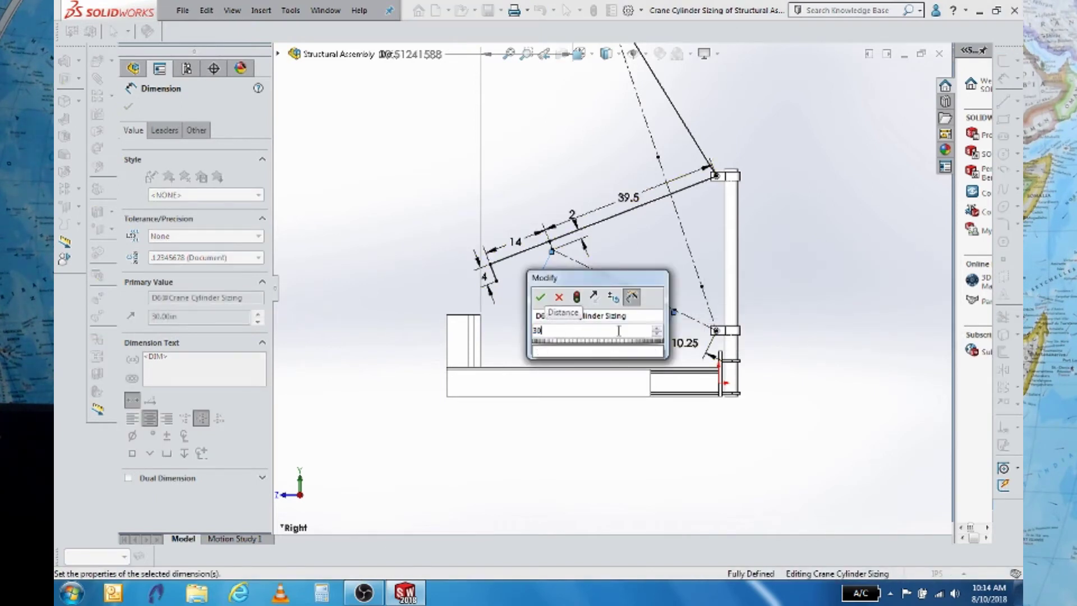
key("Return")
left_click(830, 191)
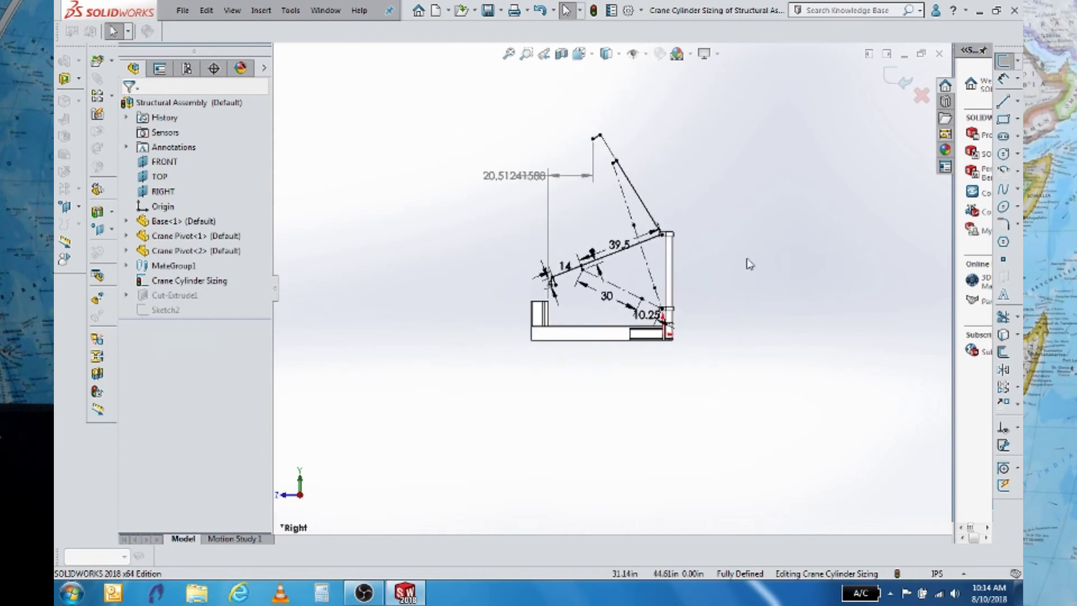
Delete the 20.51241588 driven horizontal dimension.
scroll(667, 261, "down", 1)
scroll(663, 308, "up", 1)
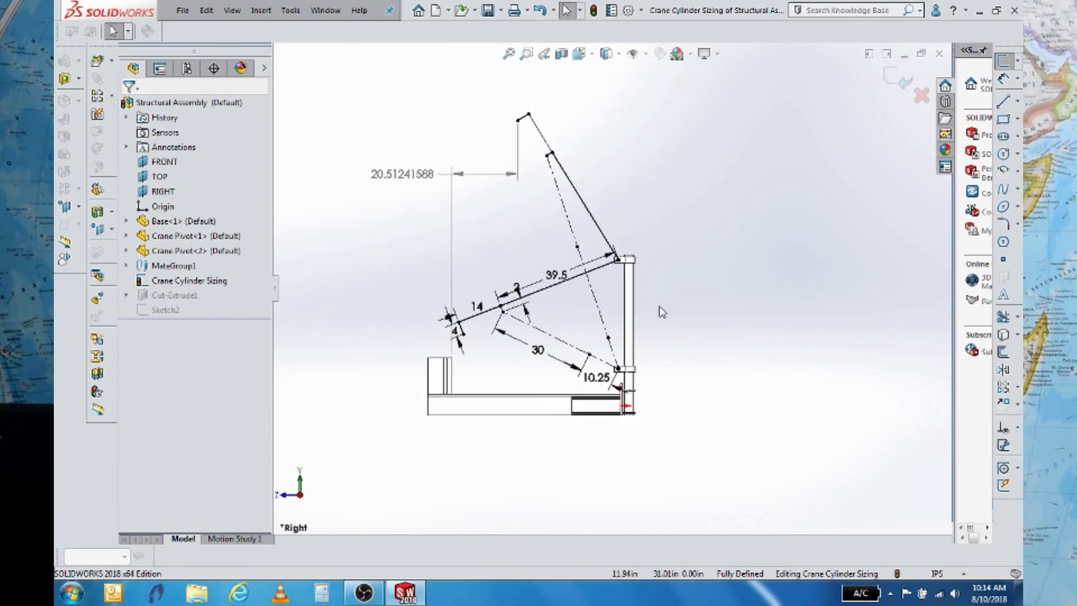
left_click(415, 174)
key("Delete")
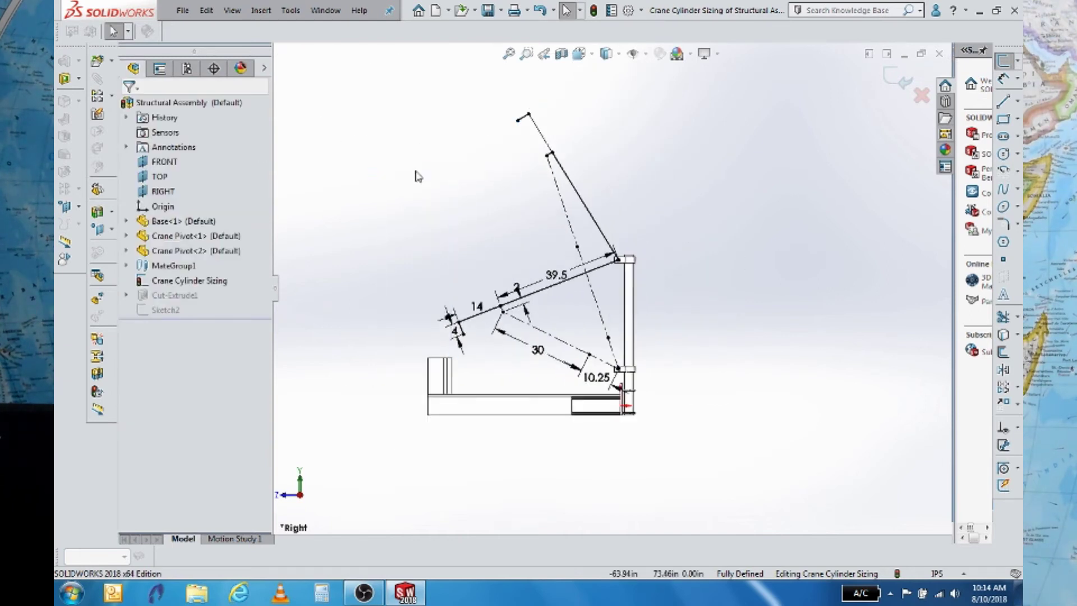
scroll(561, 314, "down", 1)
scroll(596, 268, "down", 3)
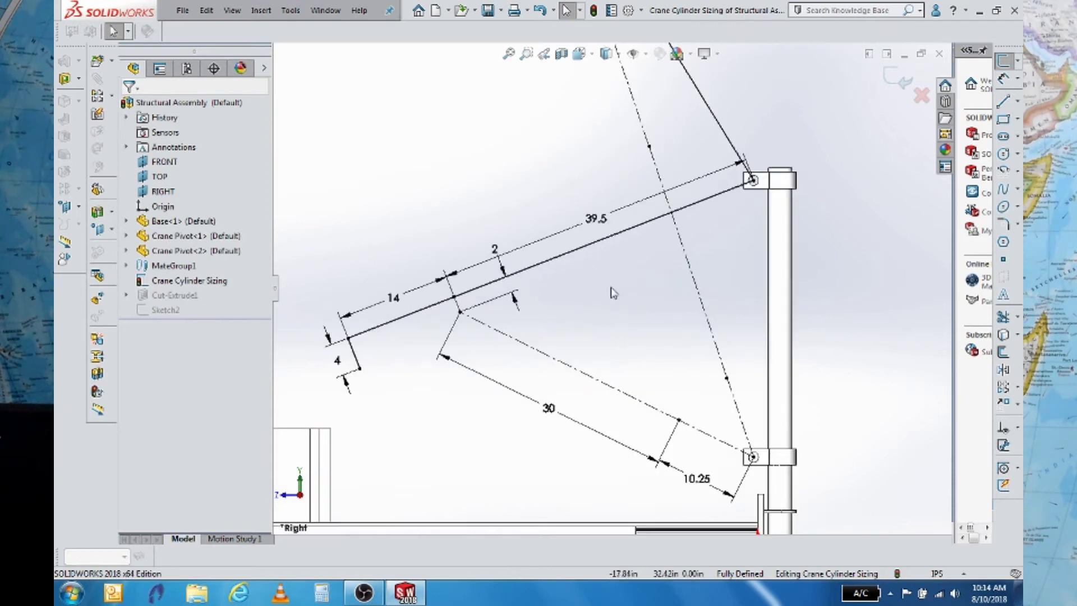
scroll(623, 292, "up", 1)
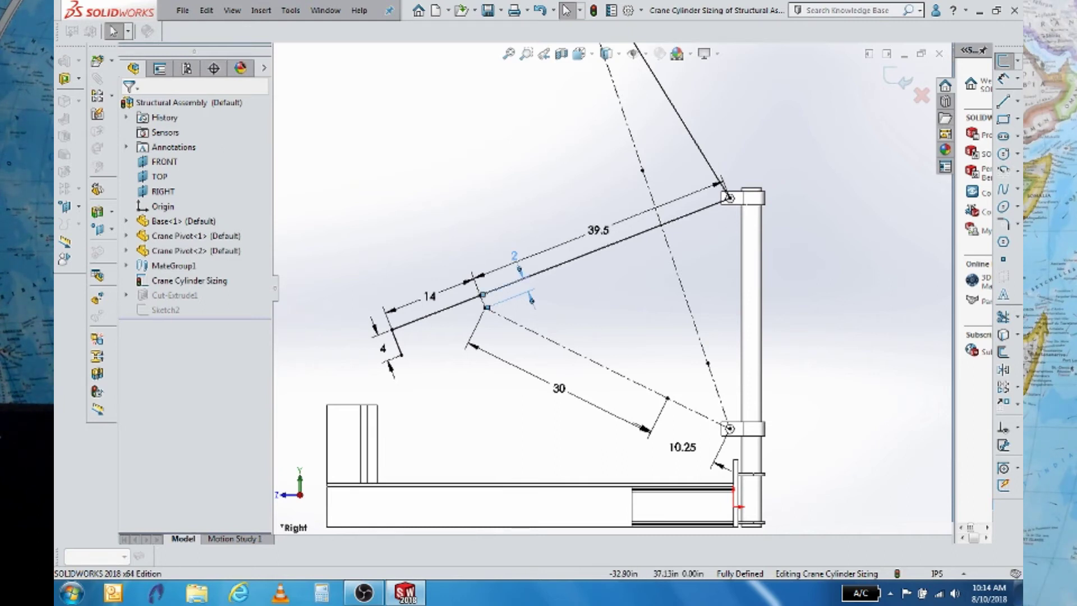
Raise the boom mount offset to 3.5625 with the value wheel, then set it back to 2.
double_click(532, 297)
scroll(518, 282, "up", 5)
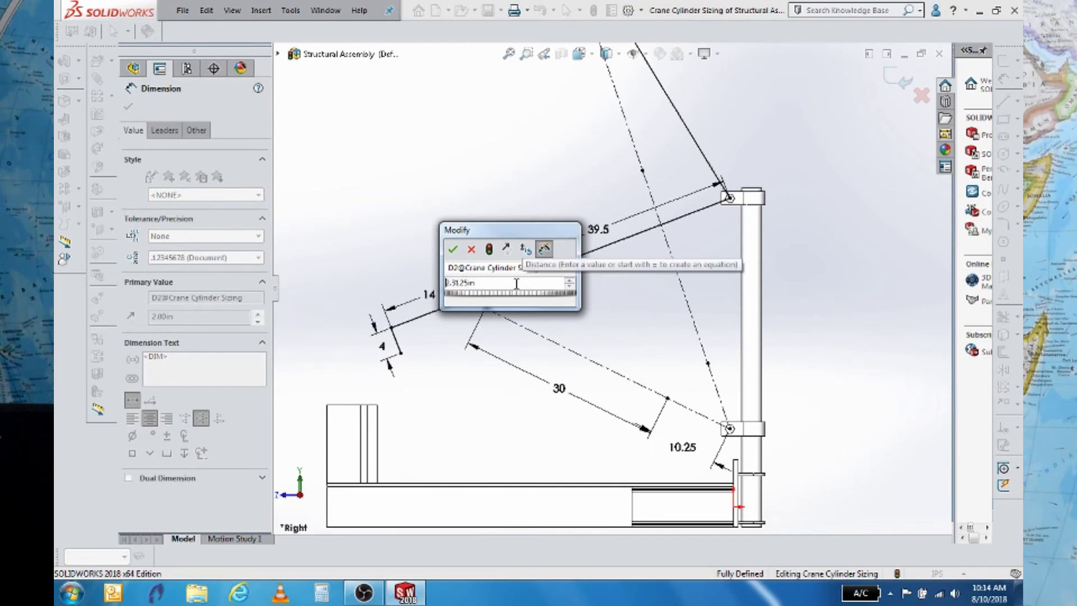
scroll(517, 284, "up", 5)
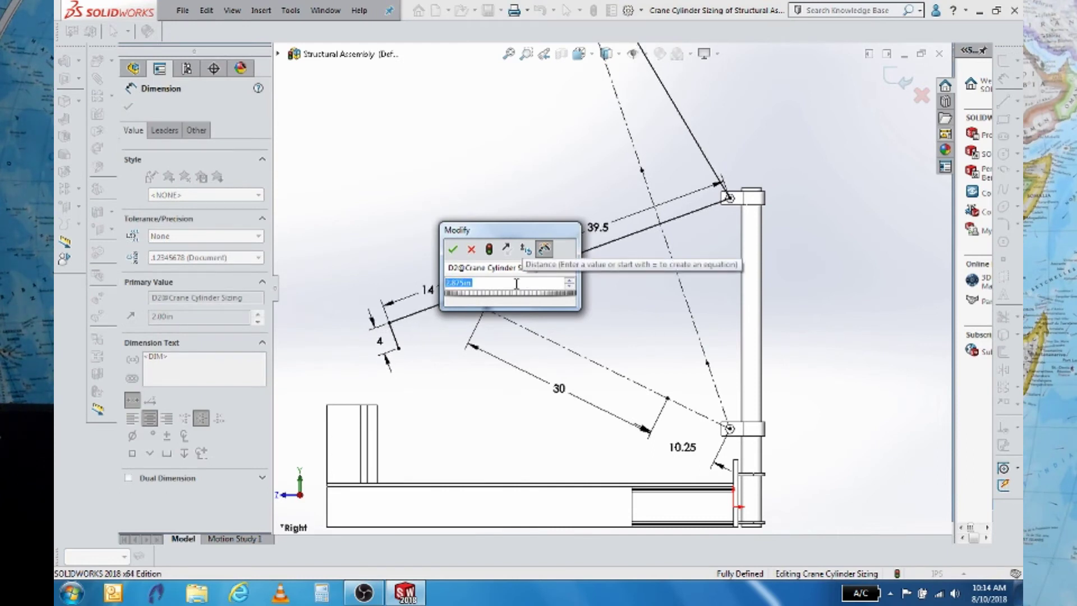
scroll(517, 283, "up", 5)
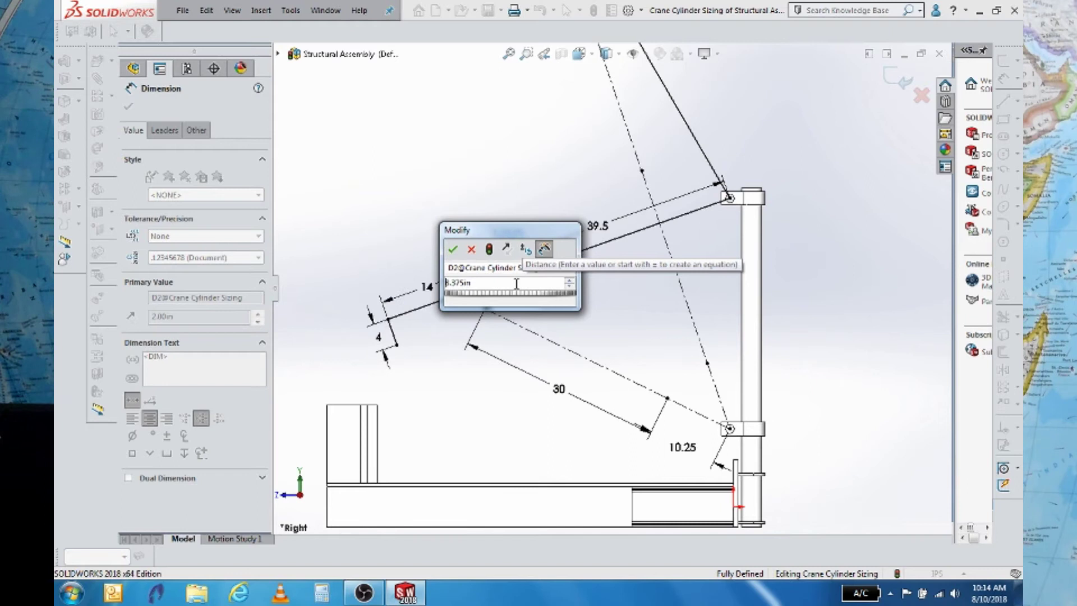
scroll(604, 240, "up", 4)
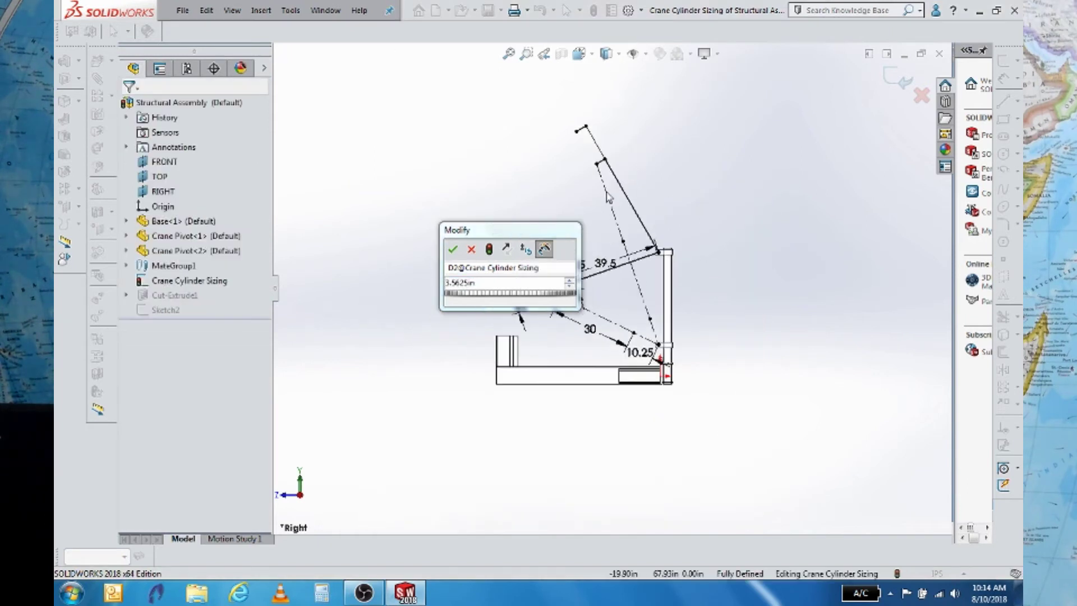
scroll(599, 163, "down", 4)
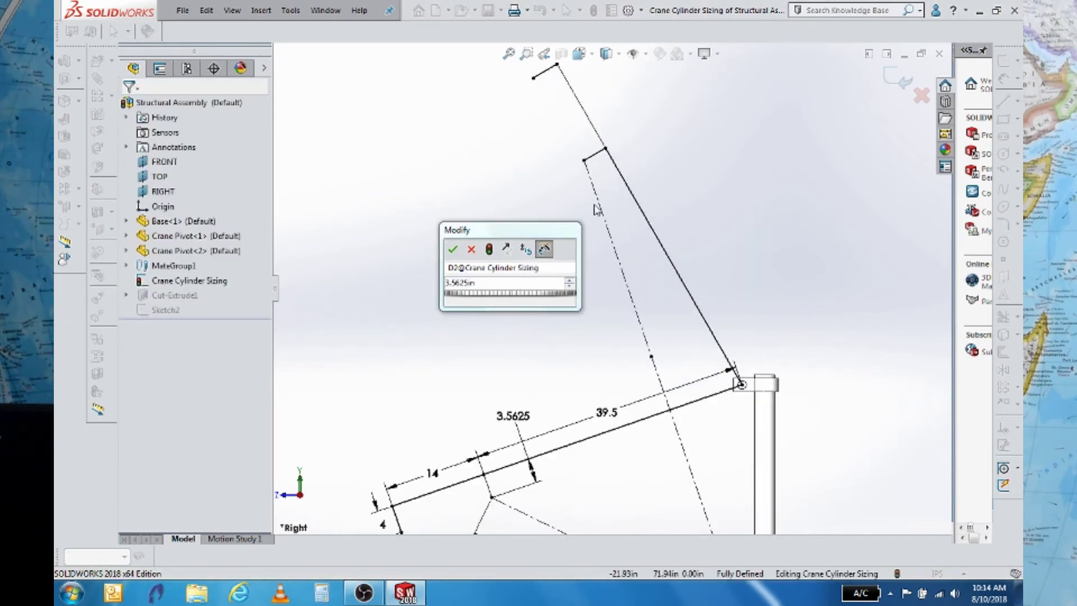
left_click_drag(502, 284, 435, 282)
type("2")
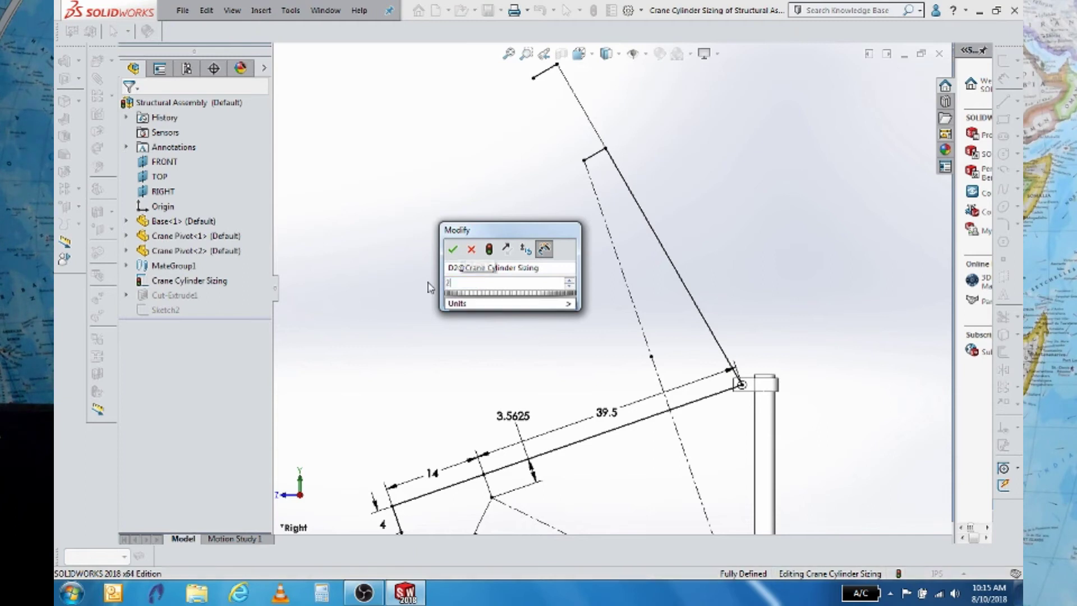
key("Return")
Edit the 39.5 boom length, trying values down to 38.25 and back up to 39.25.
scroll(602, 398, "up", 3)
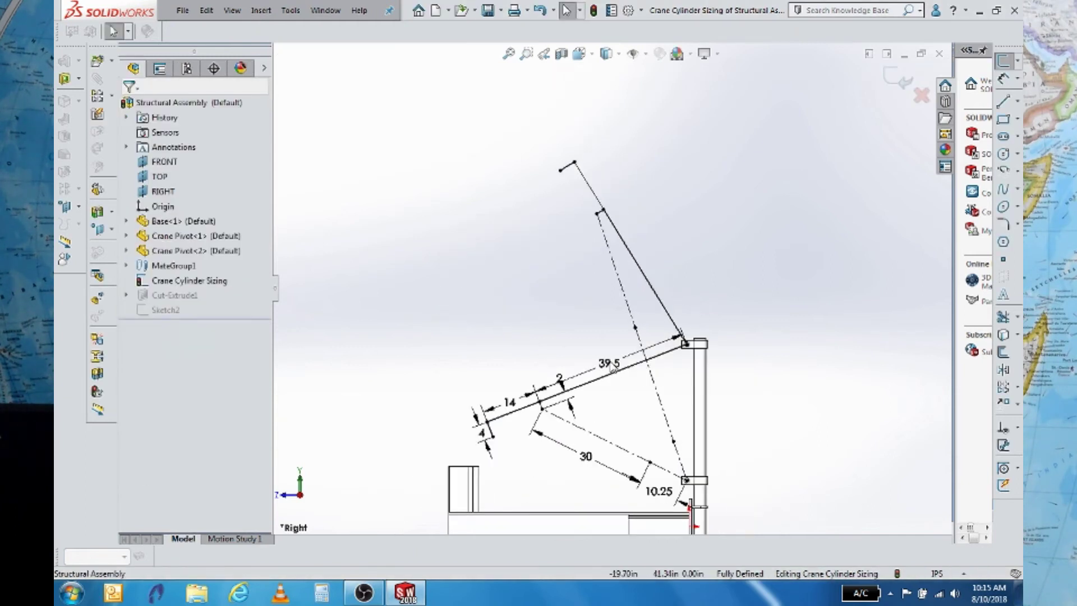
double_click(611, 367)
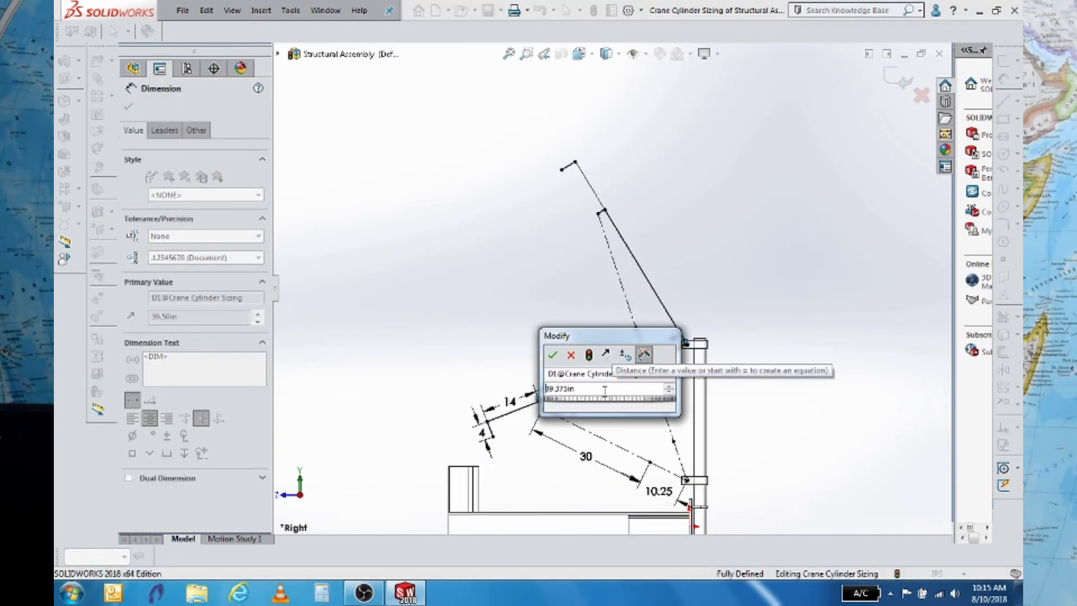
scroll(606, 391, "down", 6)
scroll(604, 391, "down", 5)
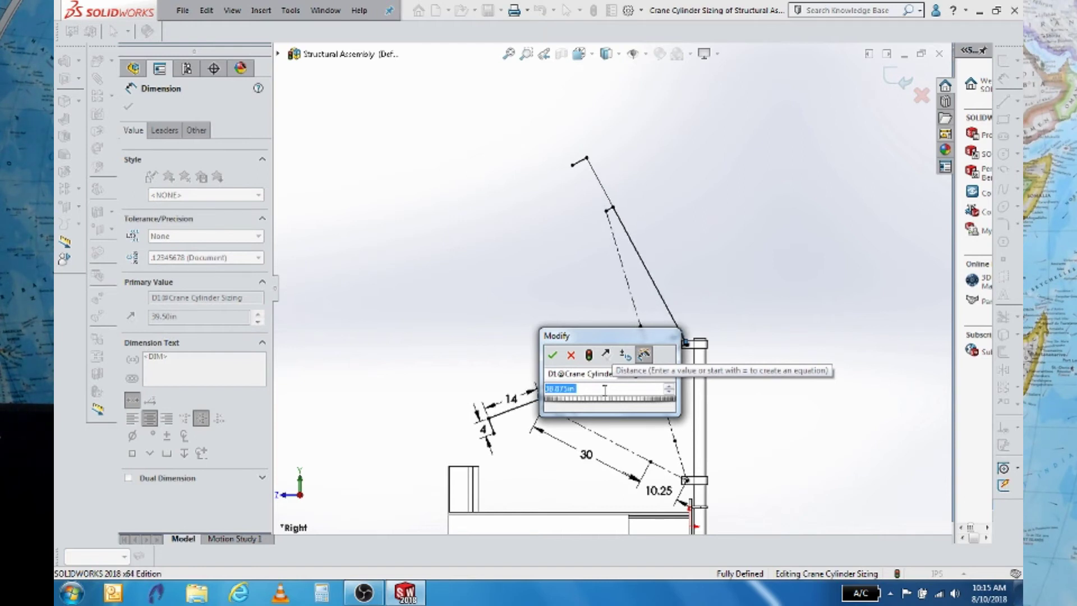
left_click_drag(599, 335, 402, 196)
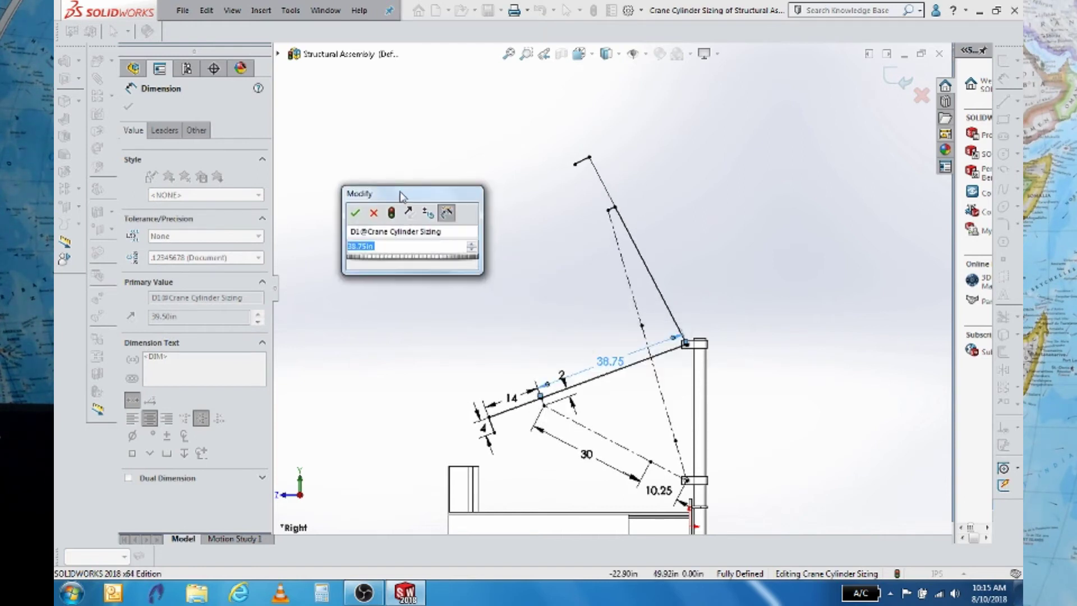
scroll(403, 249, "down", 7)
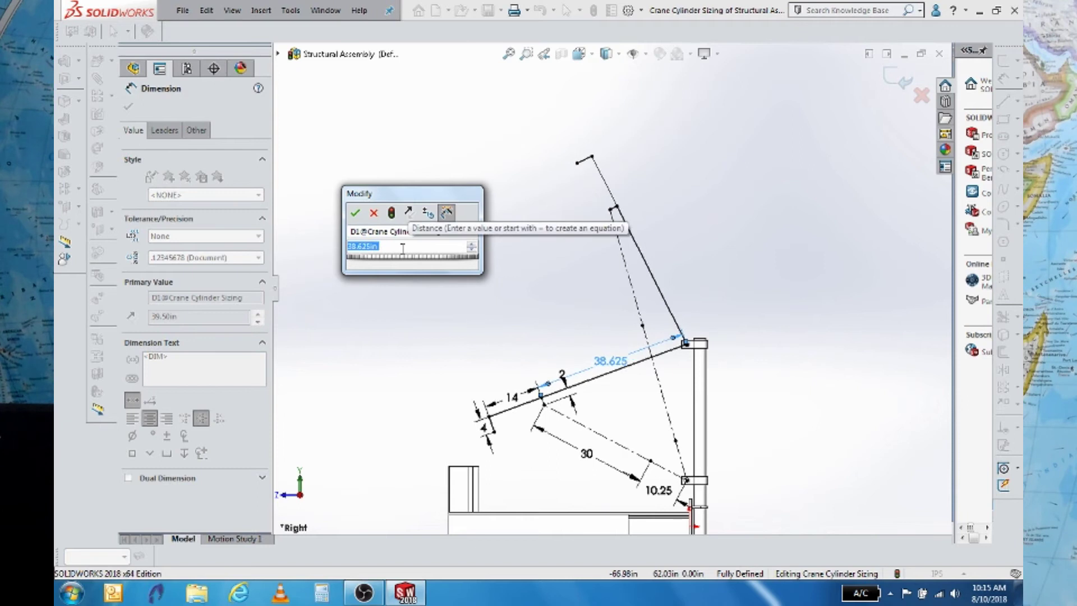
scroll(402, 249, "down", 1)
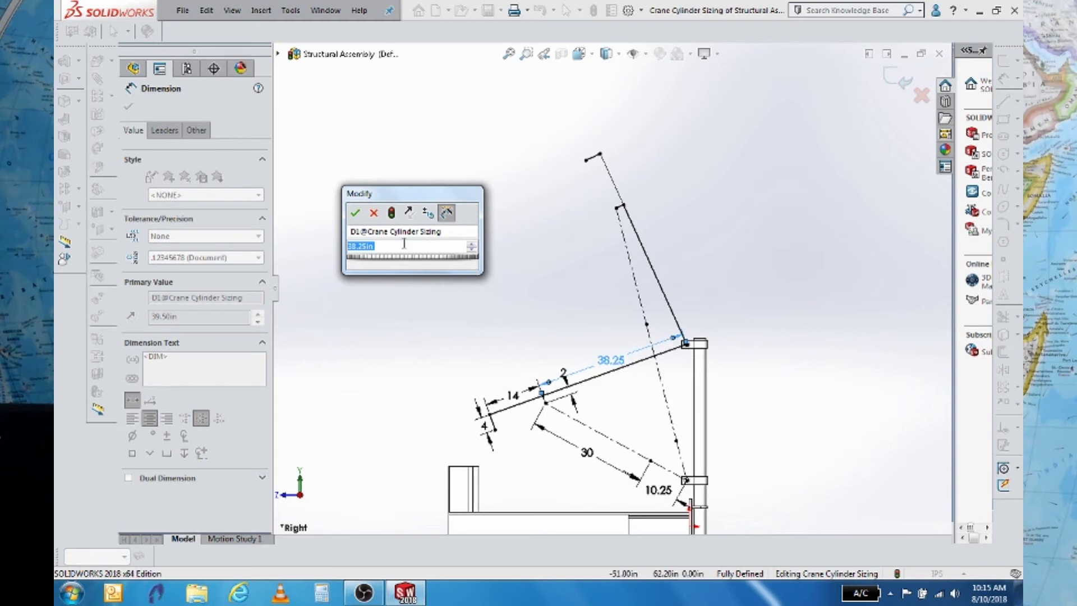
scroll(397, 249, "up", 7)
scroll(397, 248, "up", 4)
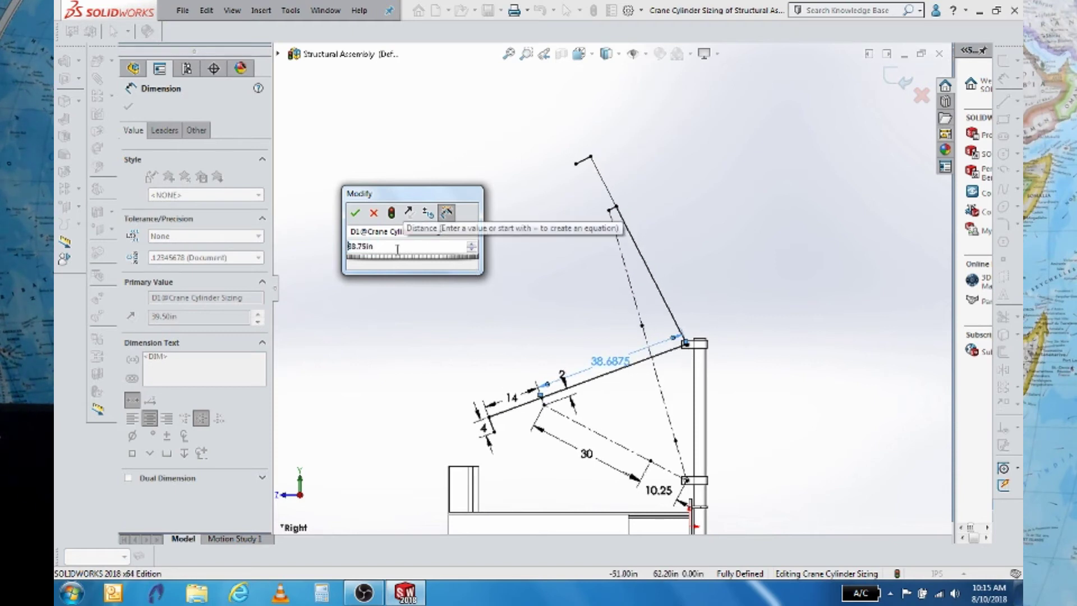
scroll(398, 249, "up", 4)
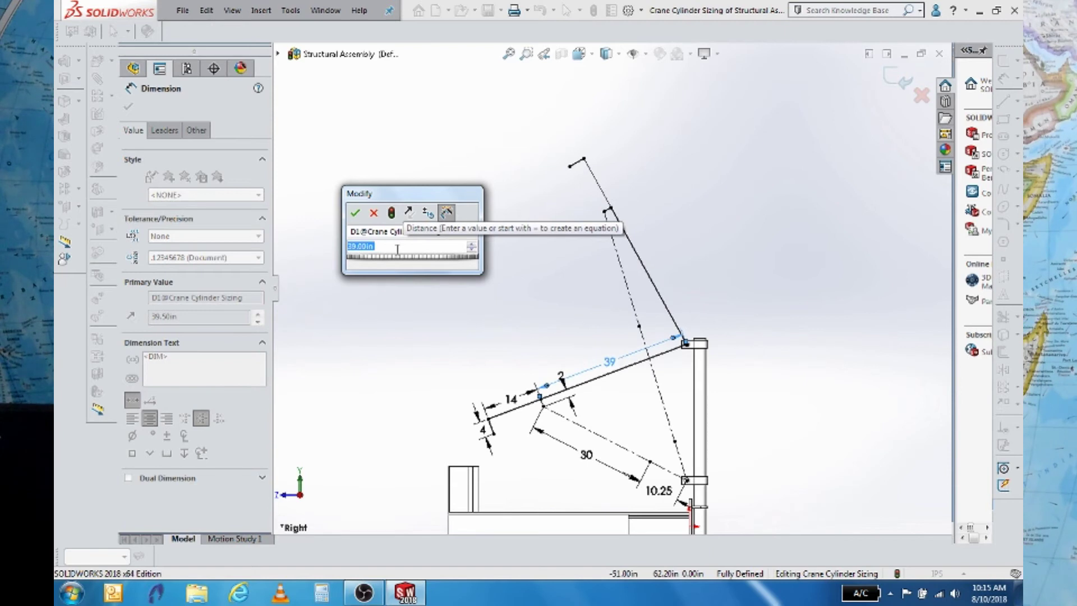
scroll(398, 248, "up", 1)
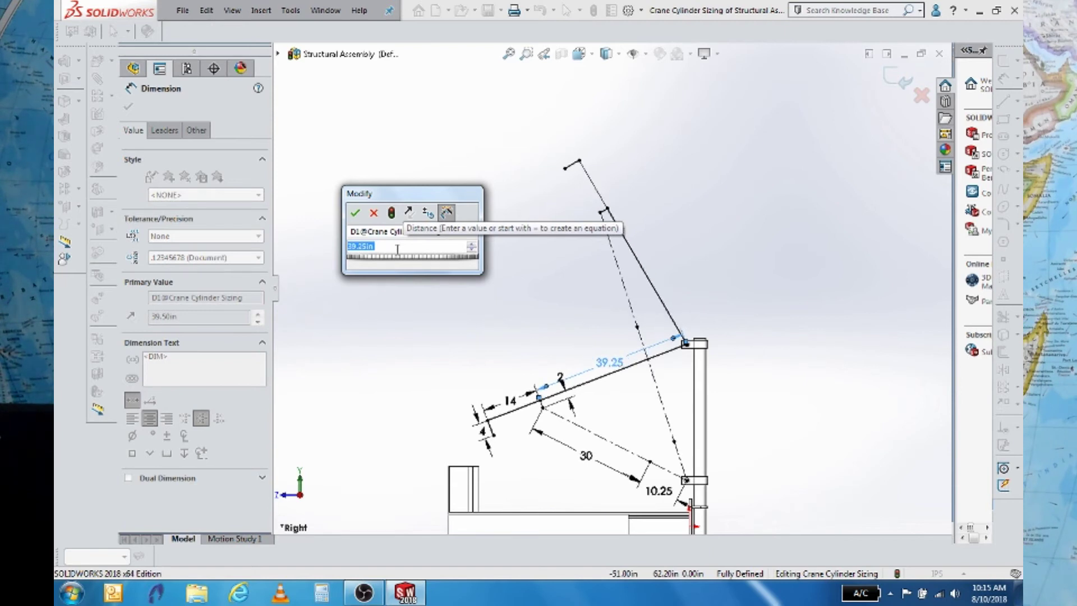
Confirm the boom length change to 39.25 and finish editing the dimension.
left_click(355, 213)
left_click(512, 310)
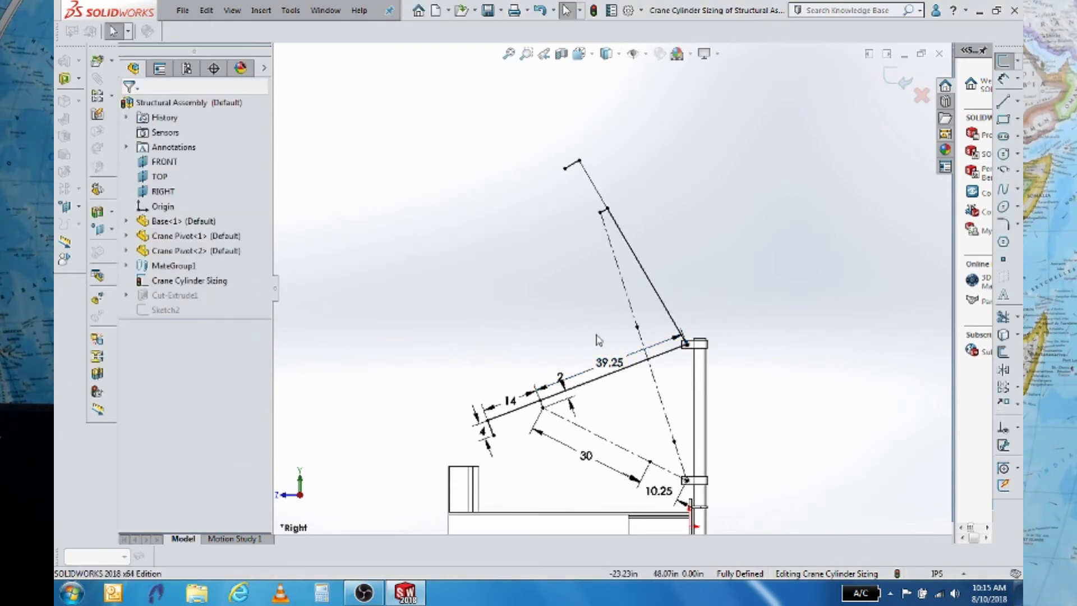
scroll(512, 310, "up", 3)
scroll(624, 364, "down", 5)
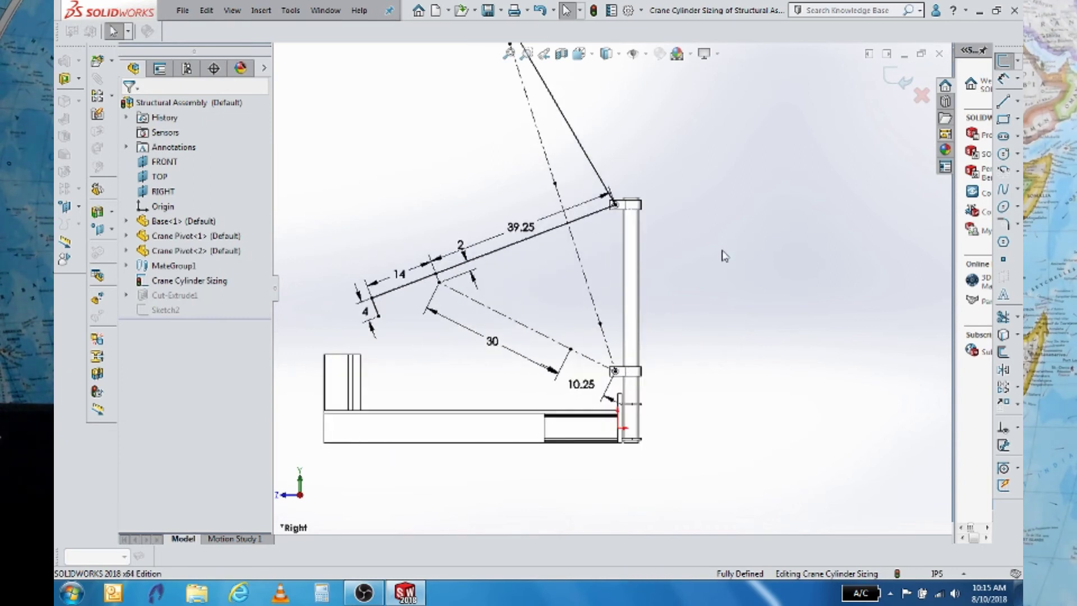
scroll(501, 324, "down", 1)
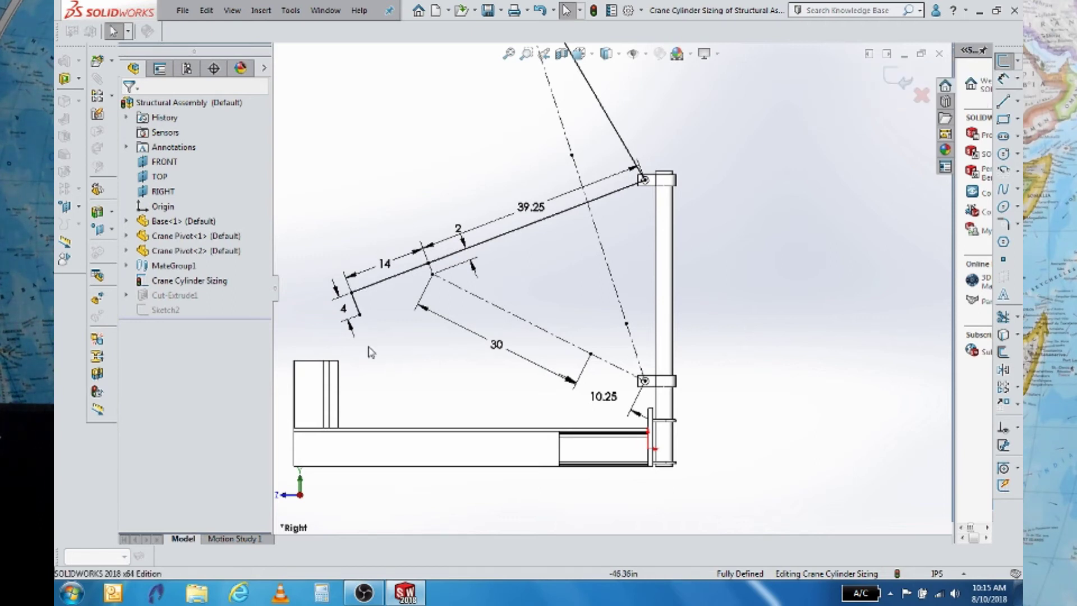
Add a driven 48.30720551 horizontal dimension from the lowered boom's end to the top pivot.
left_click(1007, 78)
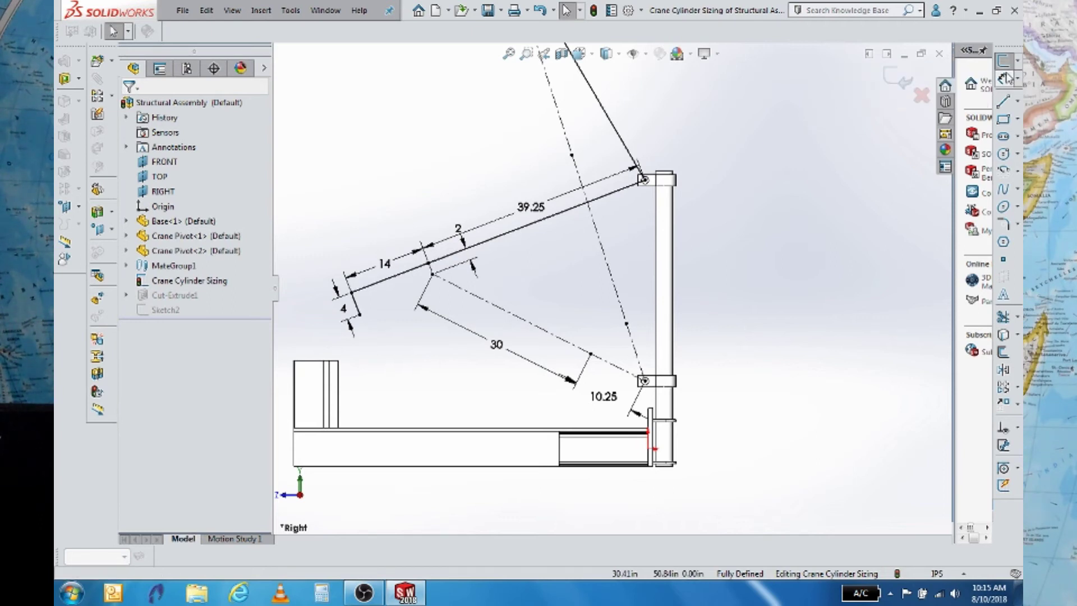
left_click(360, 317)
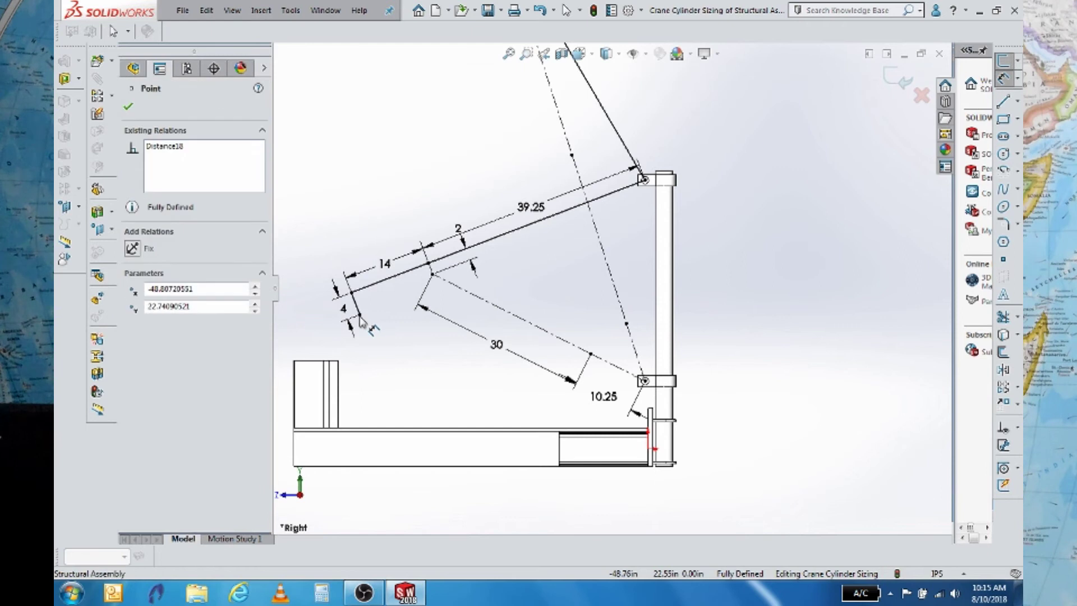
left_click(644, 179)
scroll(544, 325, "up", 5)
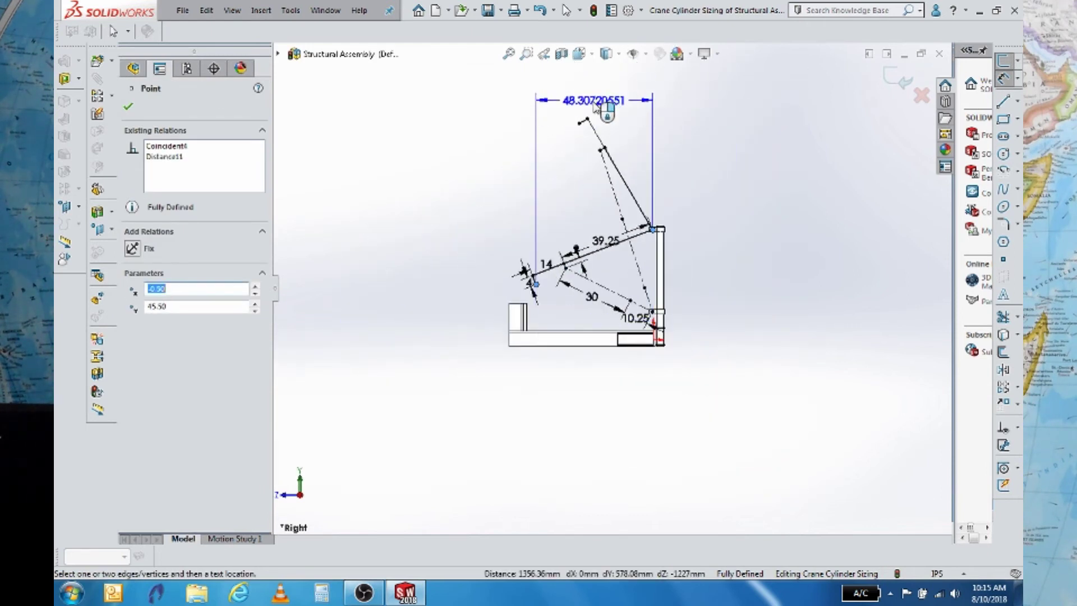
left_click(597, 96)
key("Return")
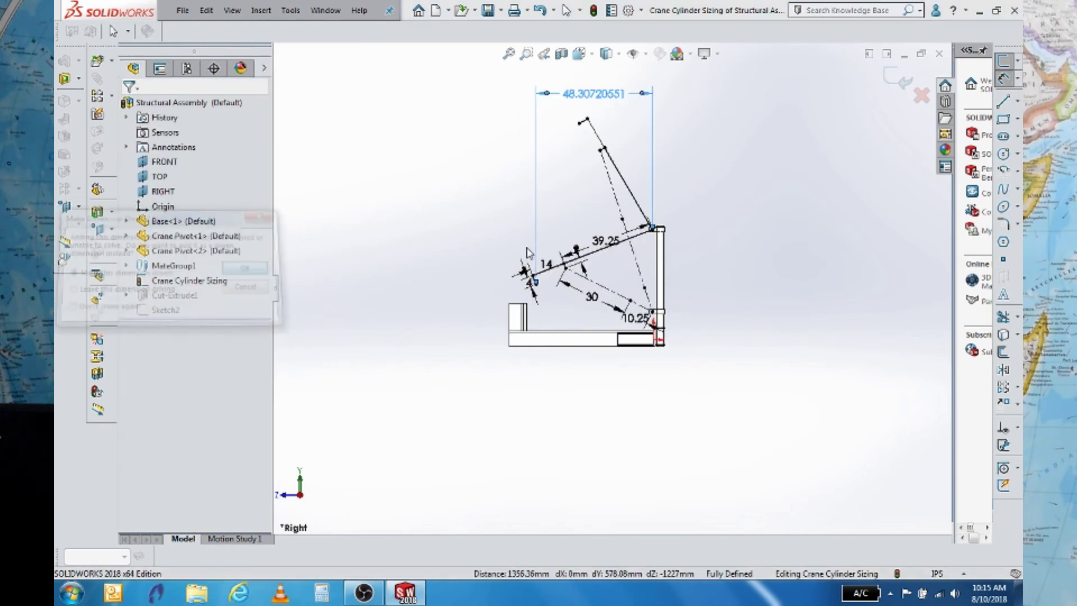
scroll(599, 123, "down", 5)
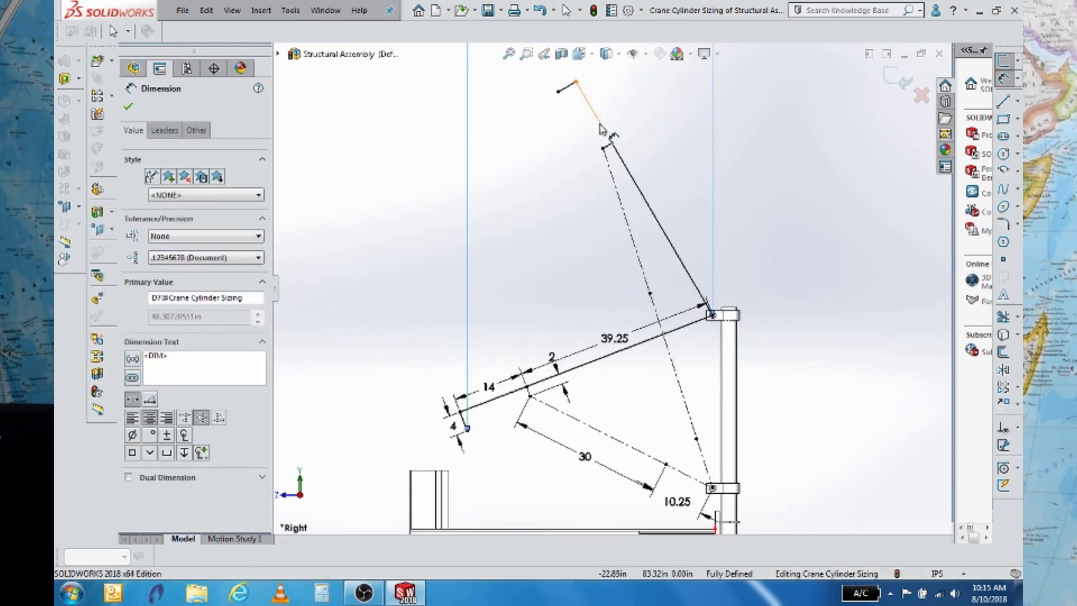
Add a driven 26.90647459 horizontal dimension from the raised boom's end to the top pivot.
left_click(577, 82)
left_click(710, 316)
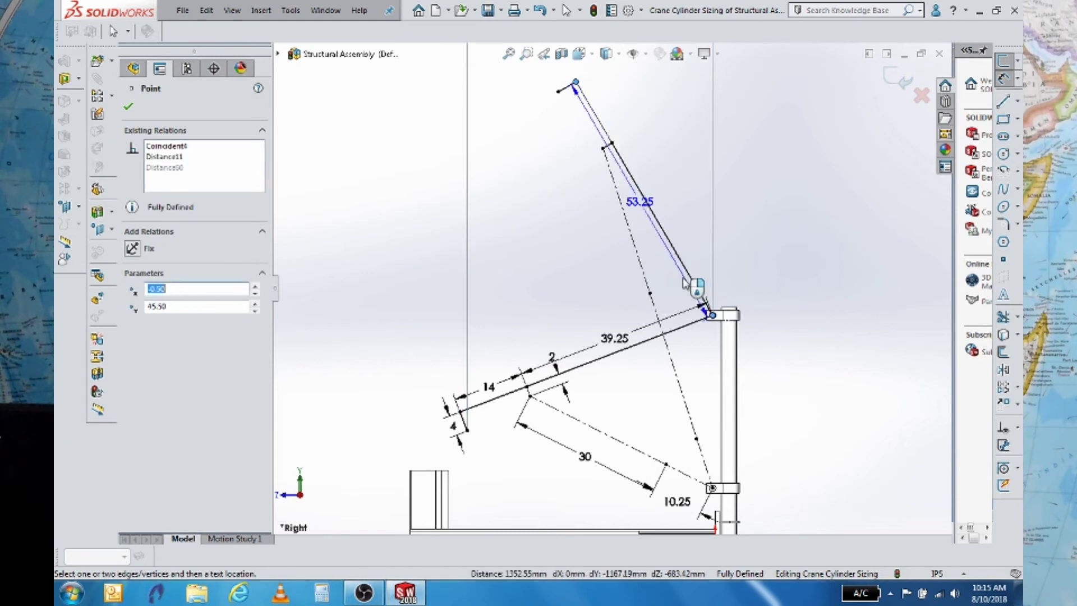
scroll(608, 288, "up", 3)
left_click(640, 132)
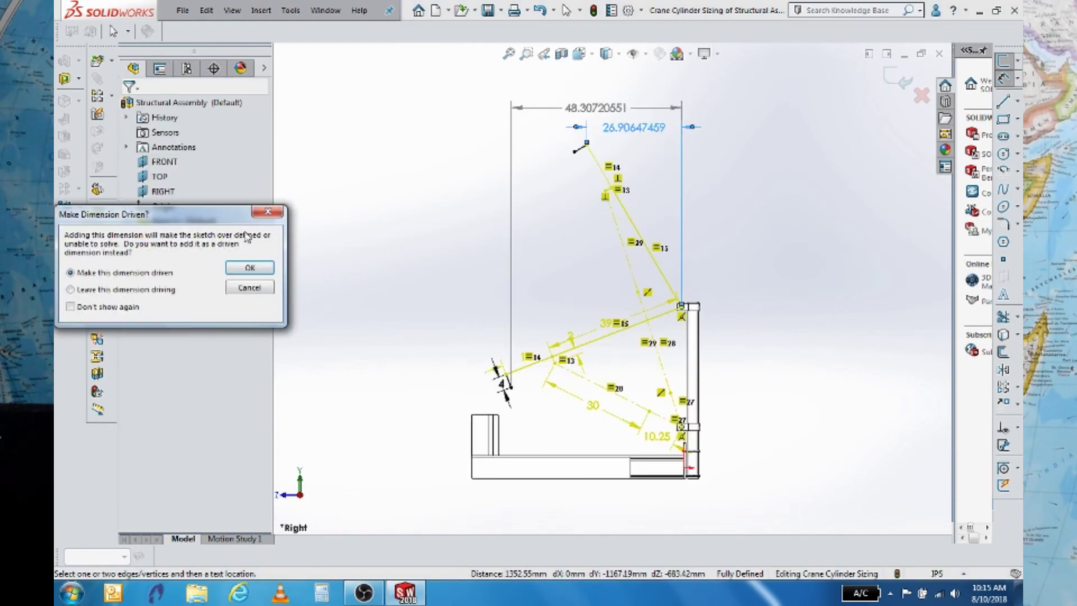
left_click(249, 268)
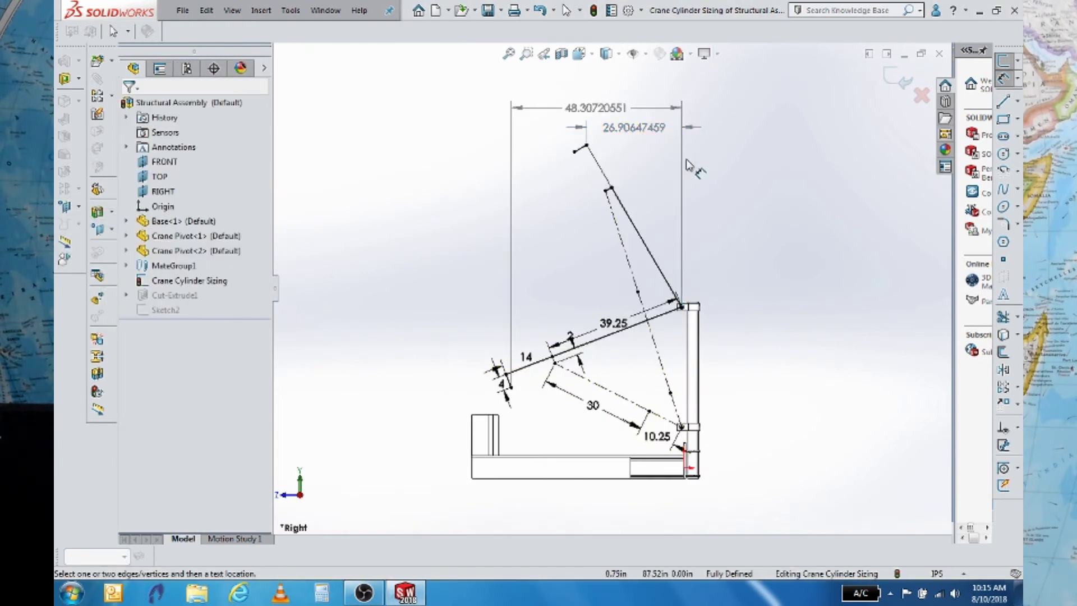
scroll(687, 177, "down", 1)
Move the 26.90647459 label to the right and fit the sketch in view.
left_click_drag(620, 128, 725, 125)
left_click(714, 241)
scroll(712, 247, "up", 2)
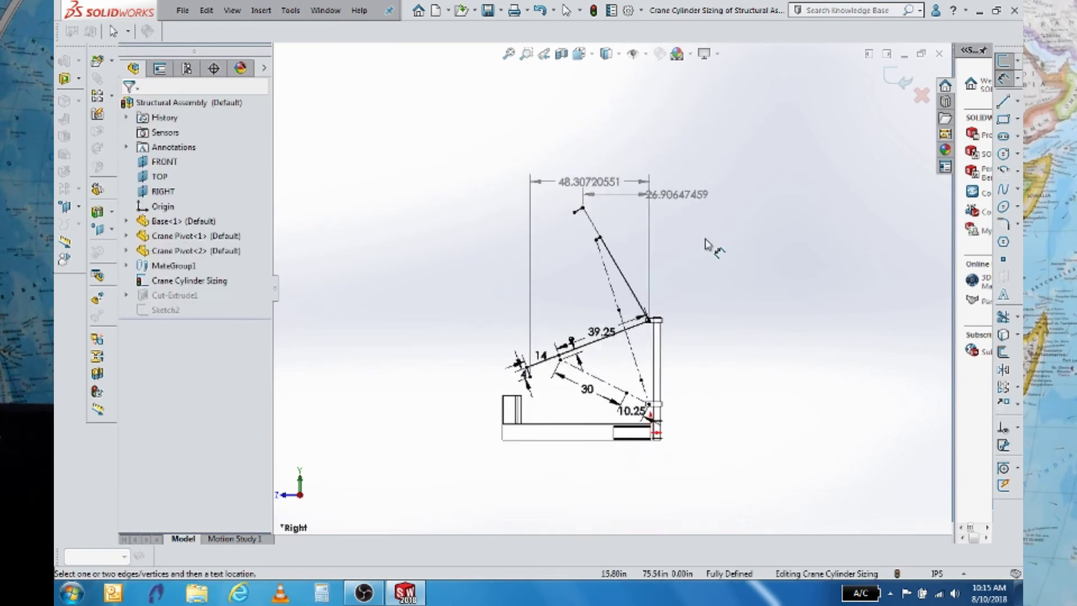
scroll(700, 254, "down", 3)
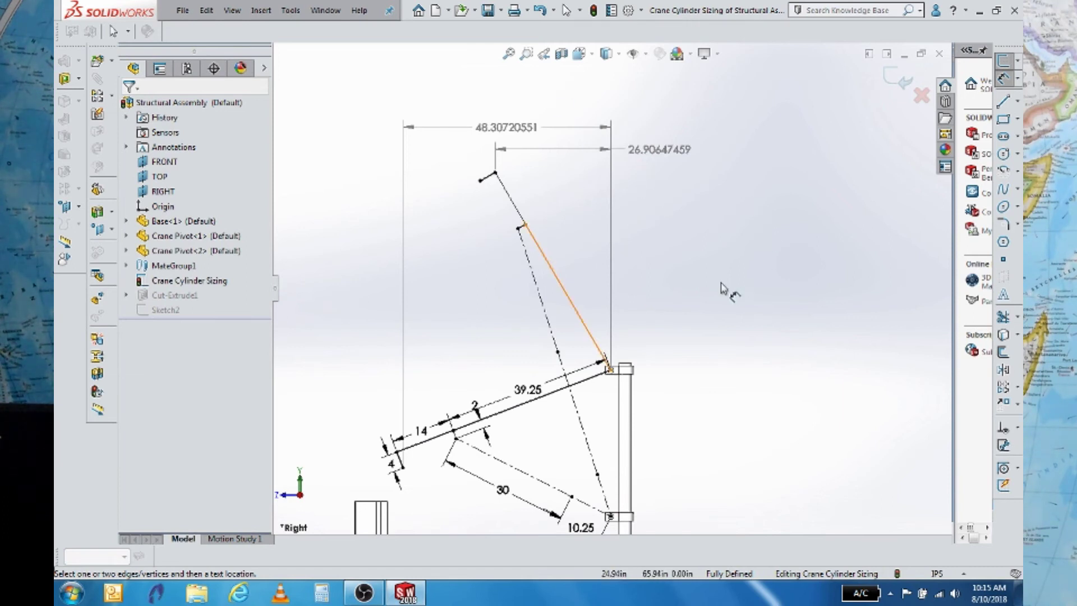
key("f")
scroll(612, 387, "down", 2)
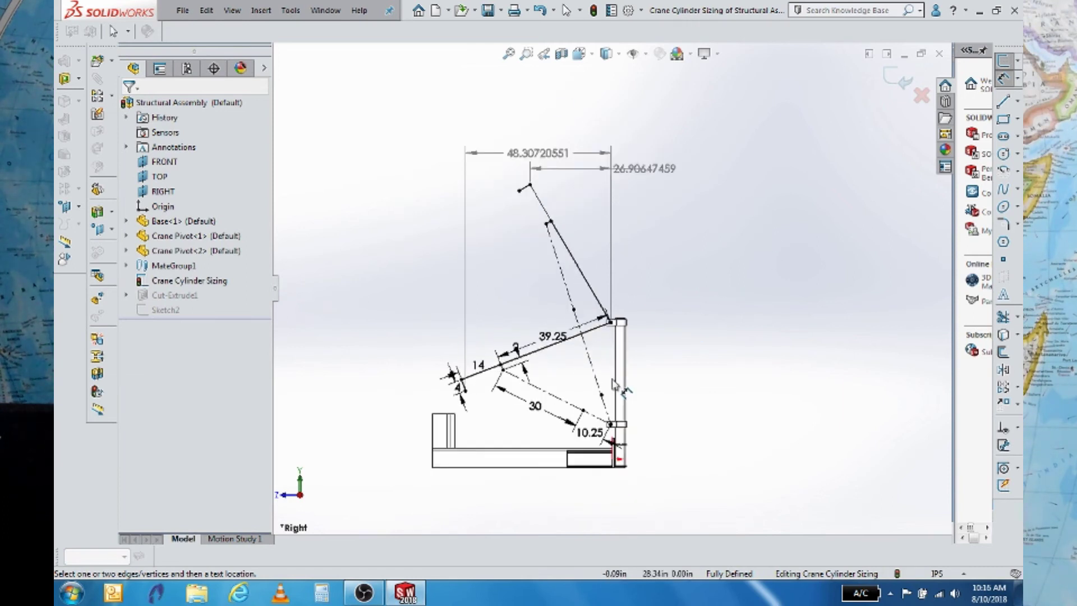
scroll(613, 385, "down", 2)
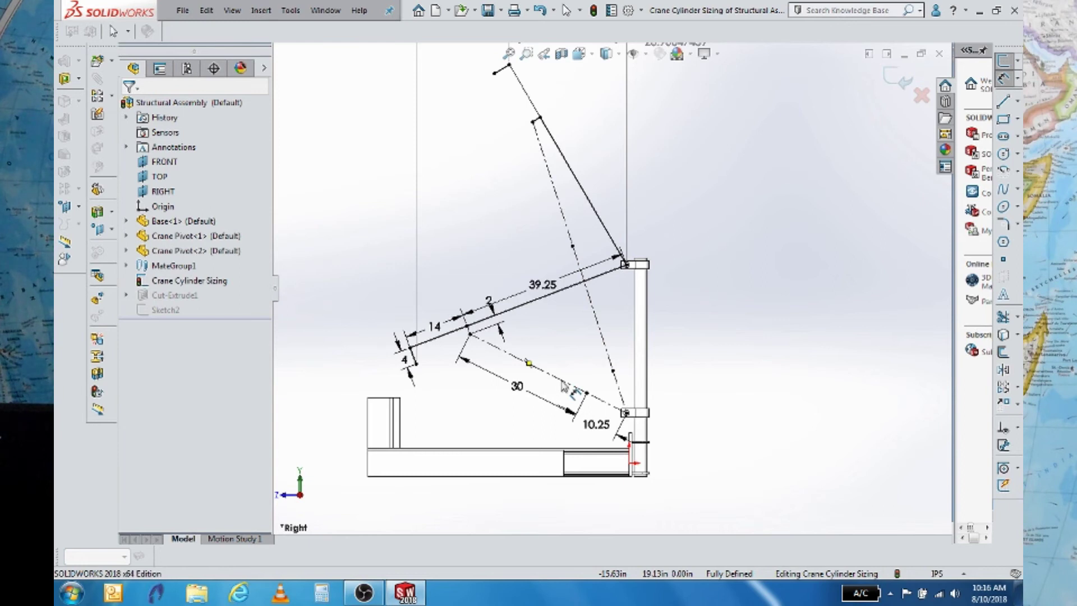
Add a driven 30.36390975 perpendicular dimension from the lowered cylinder centreline to the top pivot.
left_click_drag(567, 384, 628, 272)
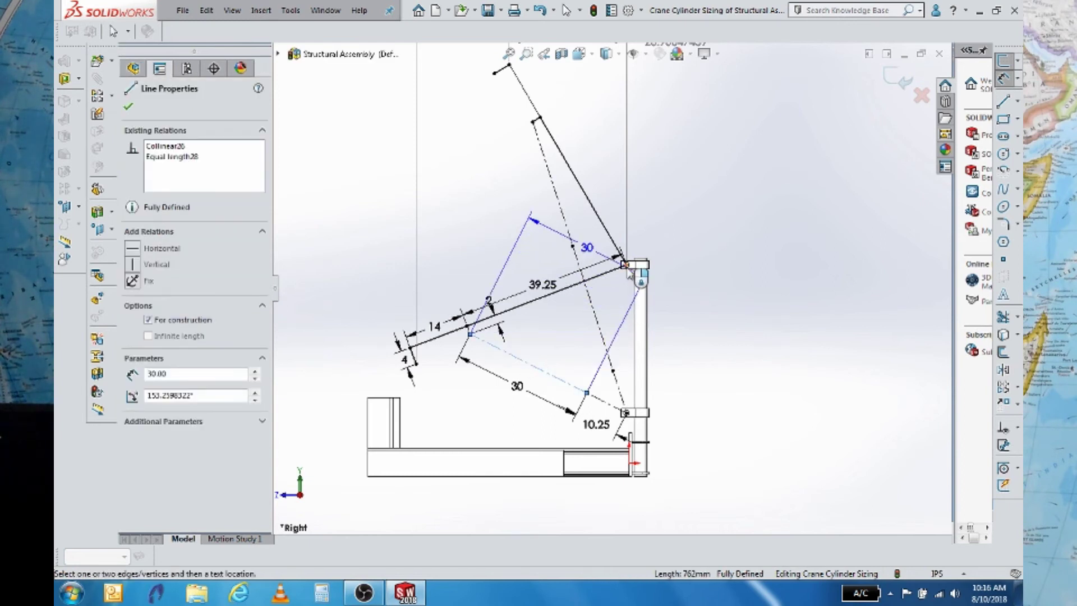
left_click(626, 265)
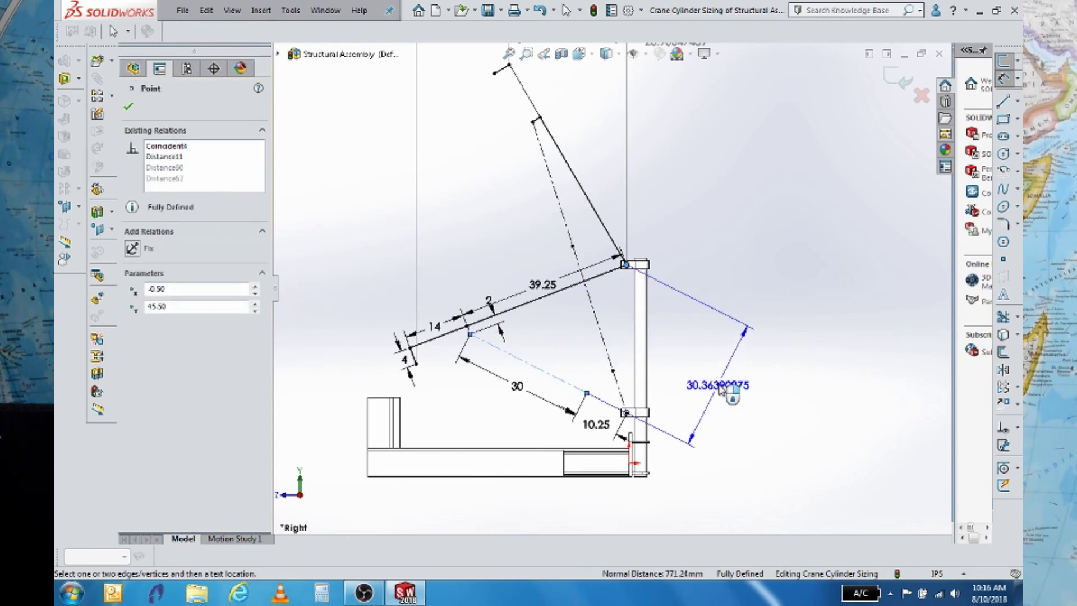
left_click(721, 390)
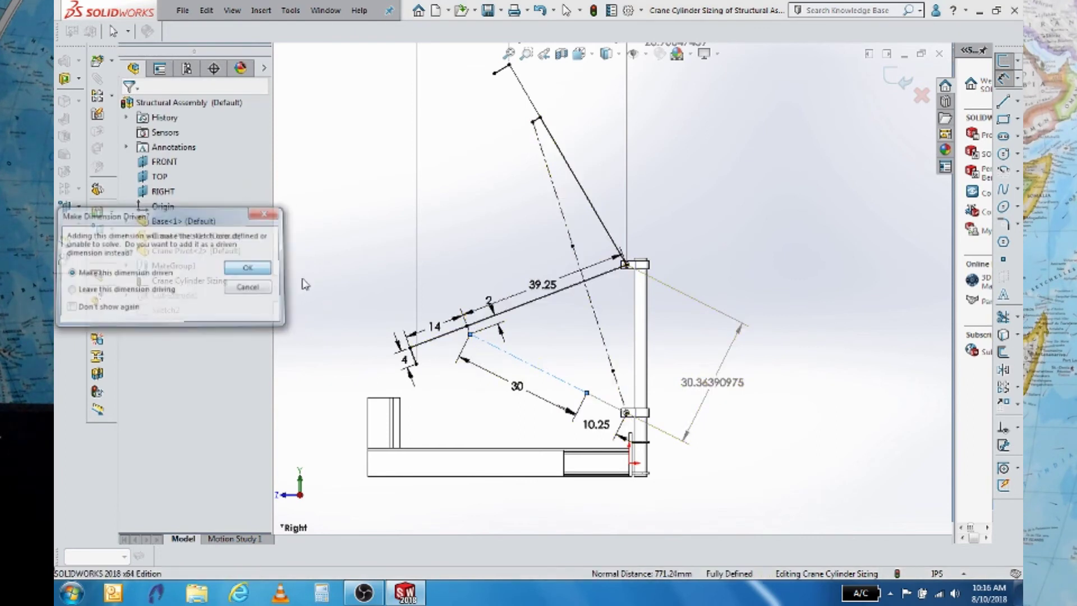
key("Return")
scroll(608, 290, "up", 3)
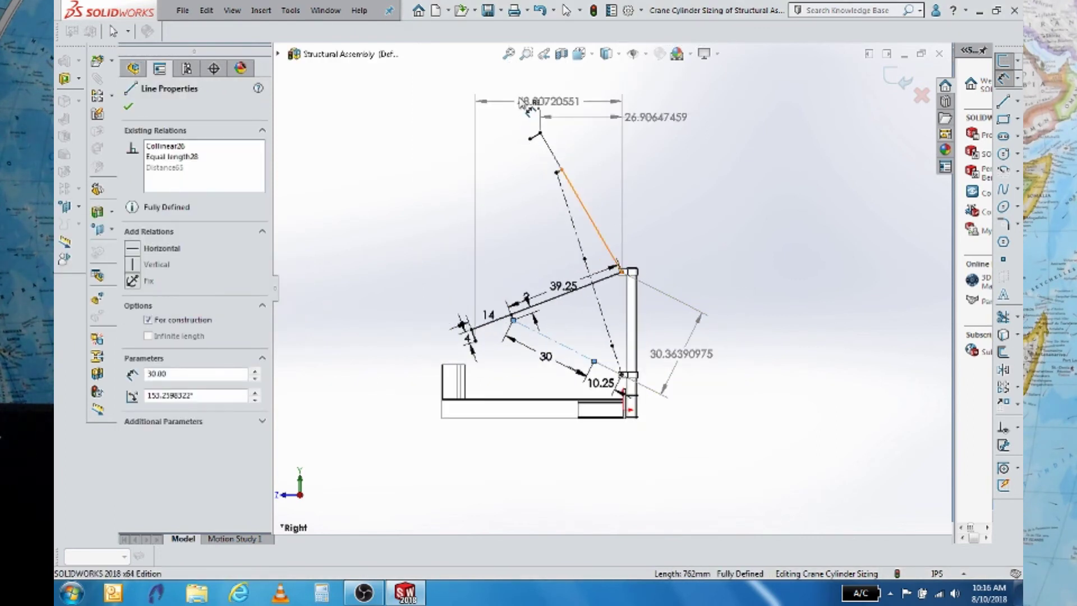
scroll(640, 275, "down", 4)
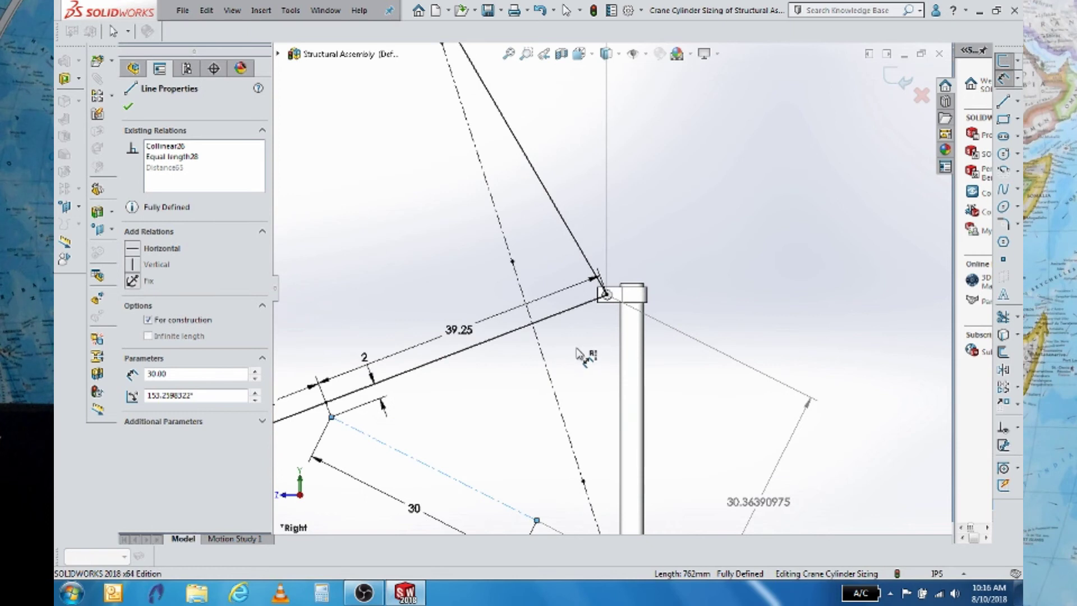
Add a driven 10.43394704 perpendicular dimension from the raised cylinder centreline to the post top.
left_click(550, 373)
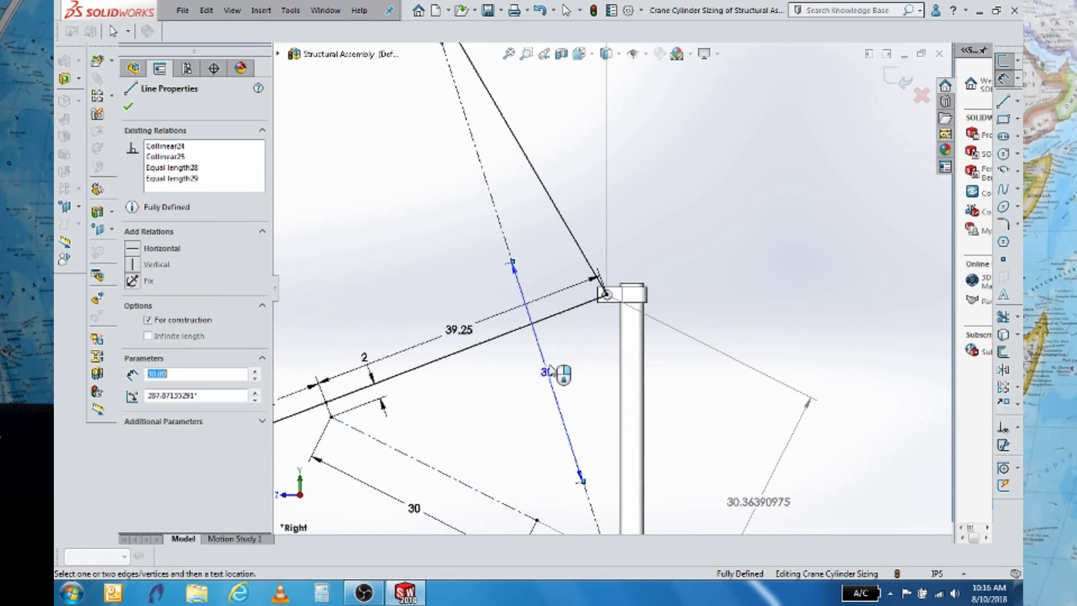
left_click(606, 303)
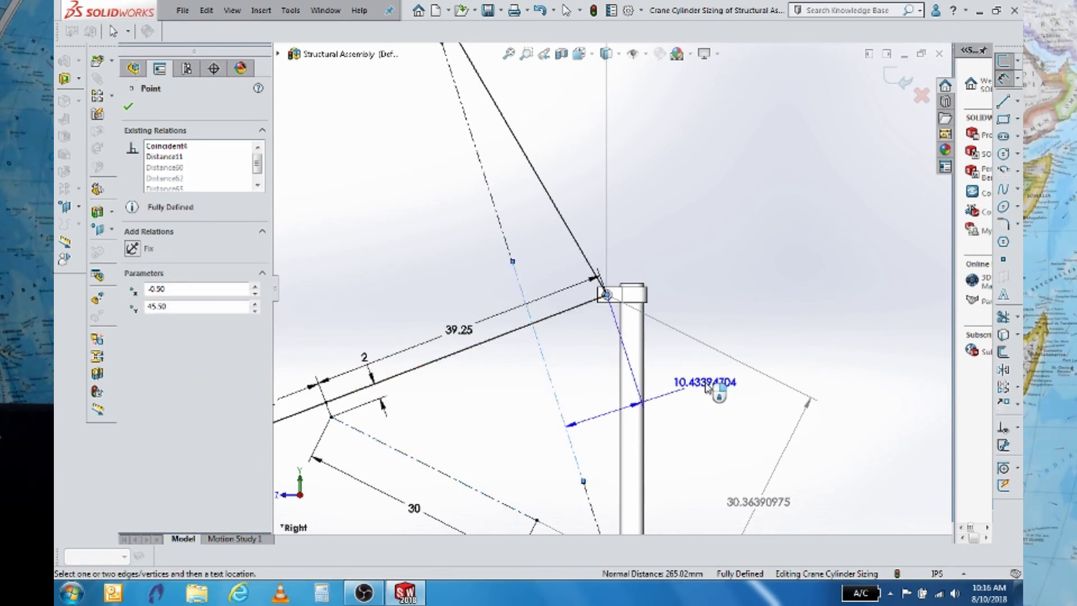
left_click(707, 385)
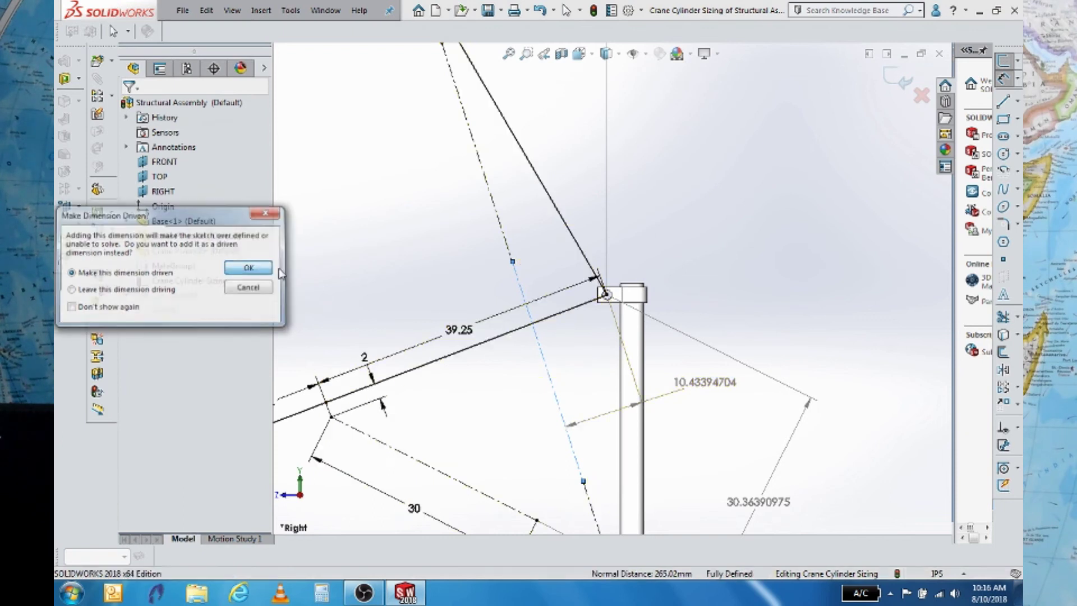
key("Return")
scroll(740, 260, "up", 4)
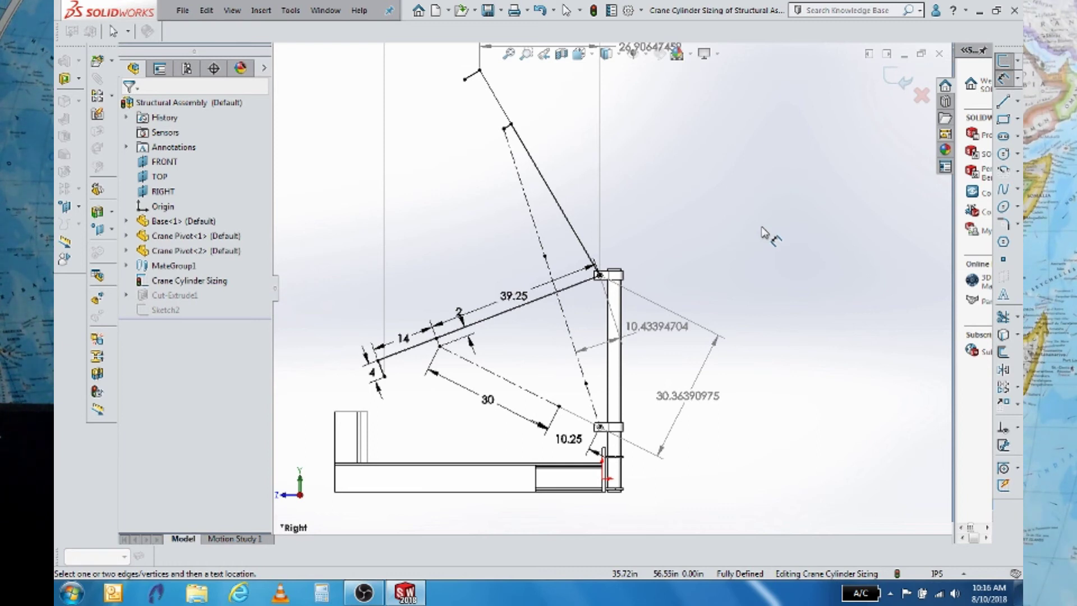
scroll(902, 330, "up", 2)
scroll(453, 151, "up", 2)
scroll(653, 425, "down", 2)
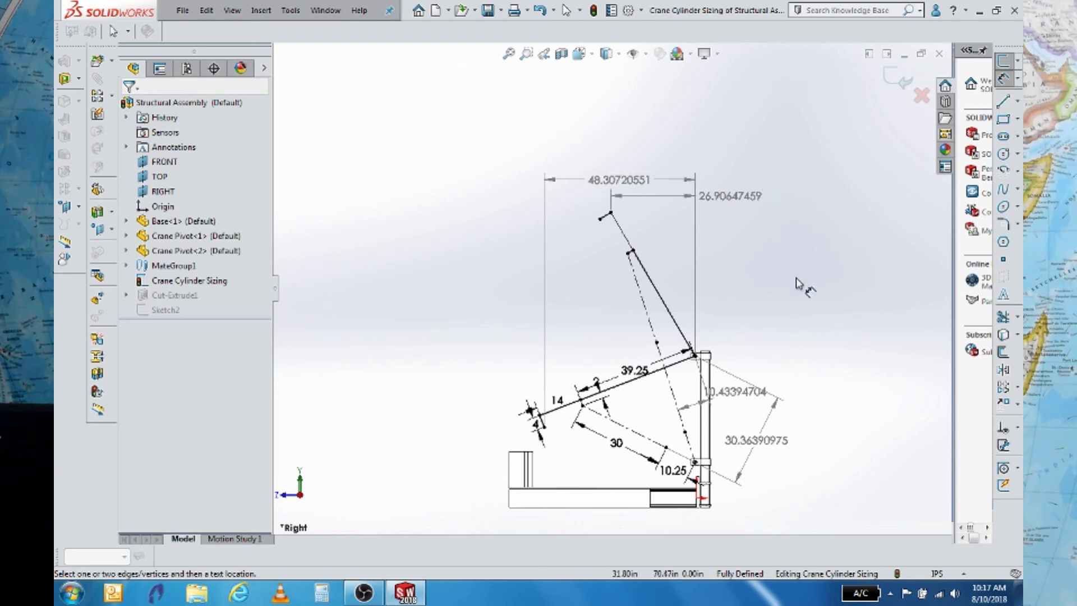
Reposition the 10.43394704 label next to the post top and deselect it.
scroll(788, 278, "down", 2)
scroll(584, 331, "up", 3)
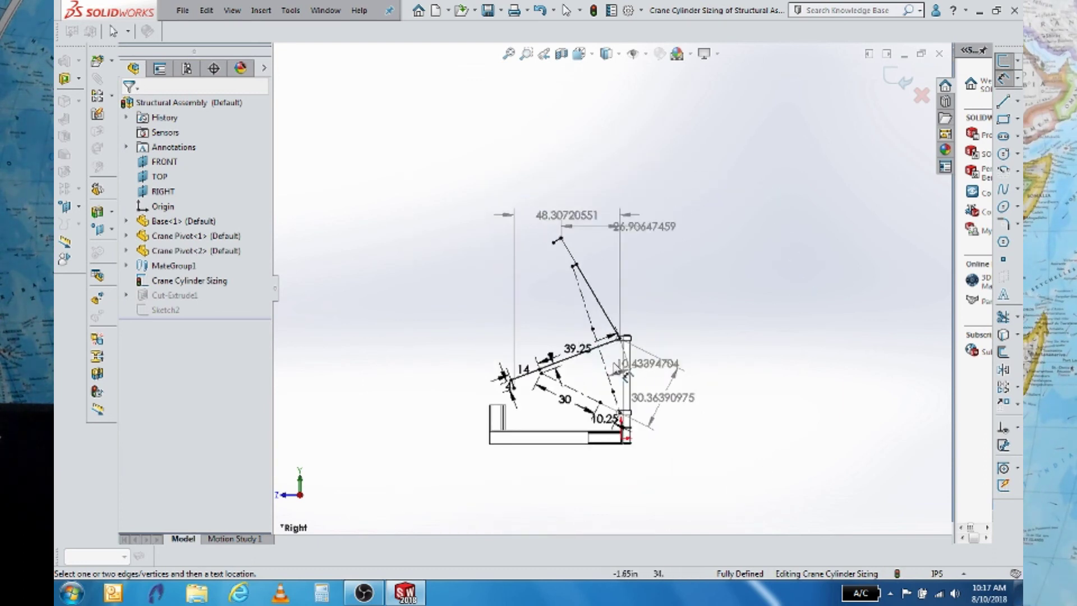
scroll(645, 367, "down", 3)
scroll(645, 367, "down", 1)
left_click(680, 276)
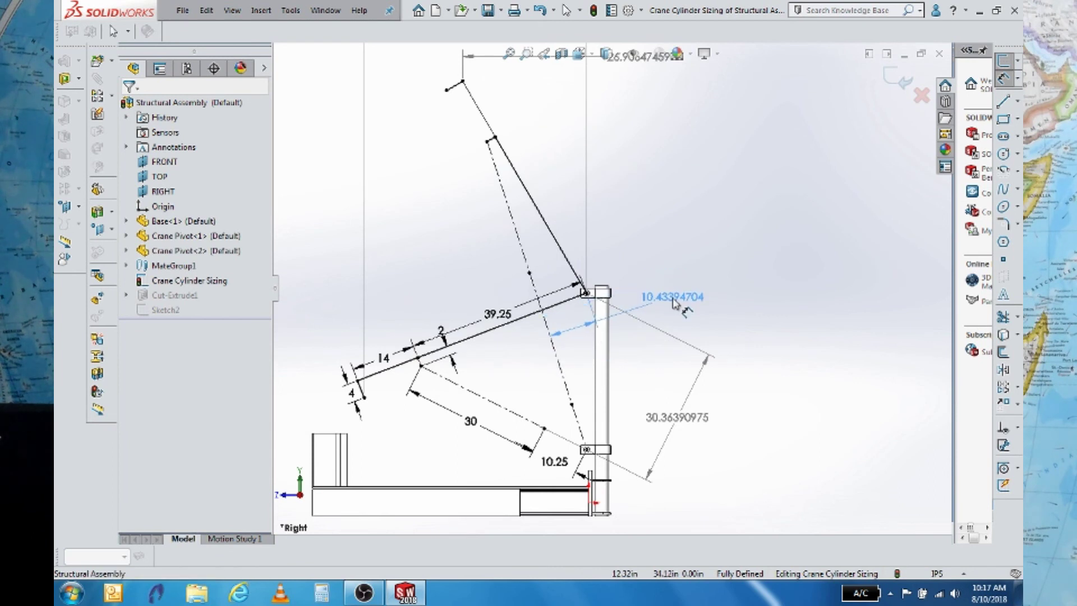
left_click(668, 257)
scroll(682, 277, "up", 3)
scroll(645, 213, "down", 1)
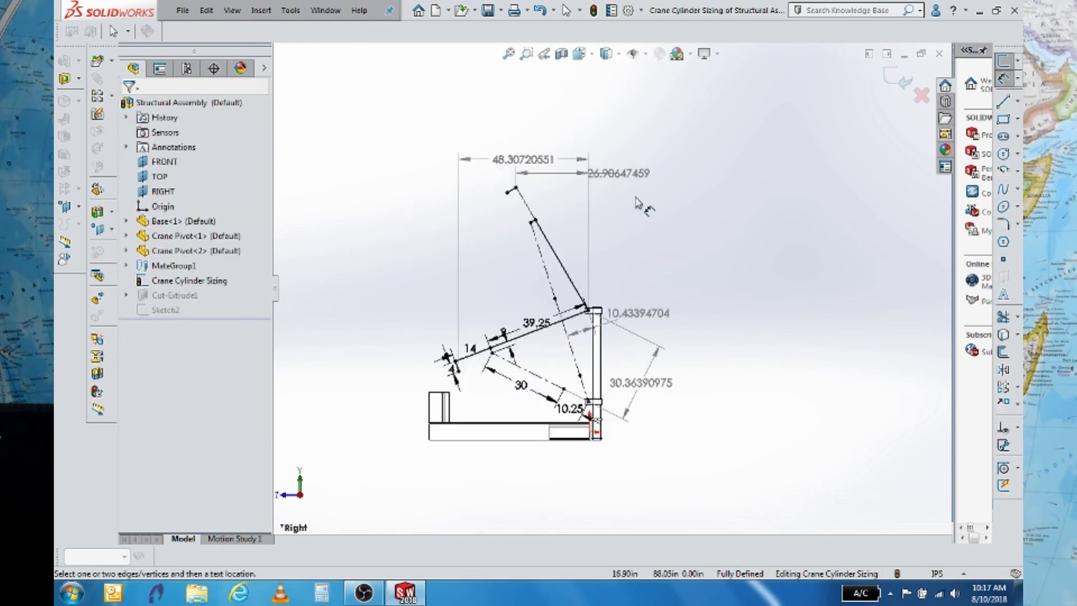